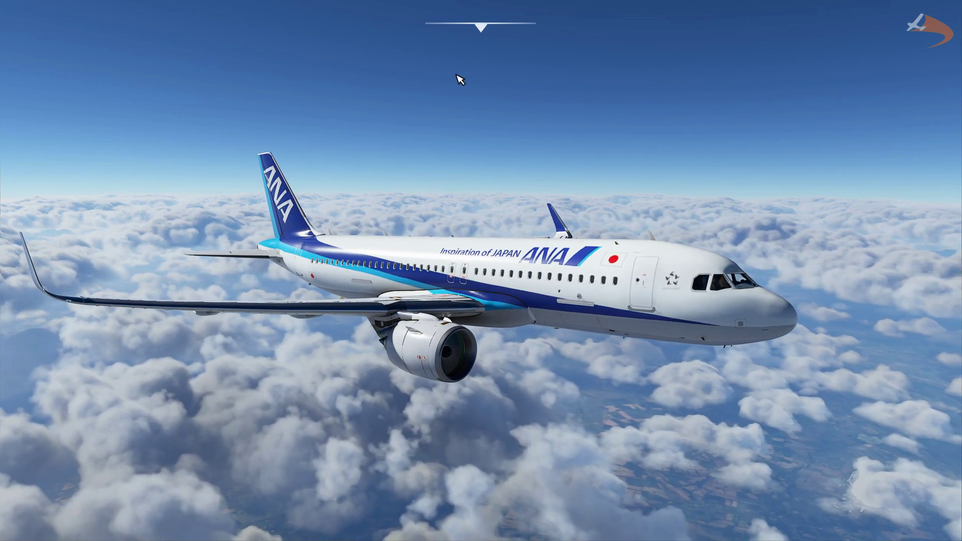
Open the SkyVector panel and explore its World VFR chart closely around Japan
mouse_move(481, 27)
left_click(288, 51)
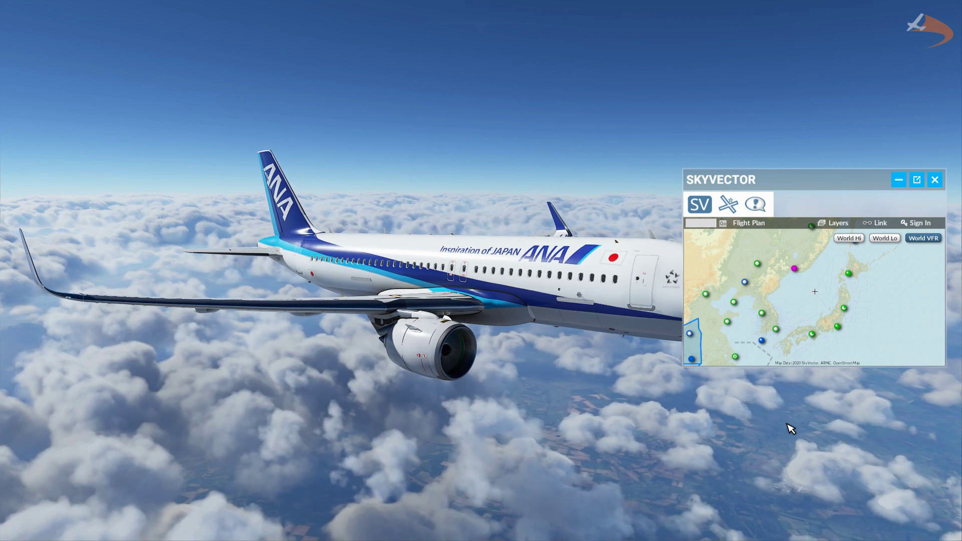
scroll(832, 334, "up", 2)
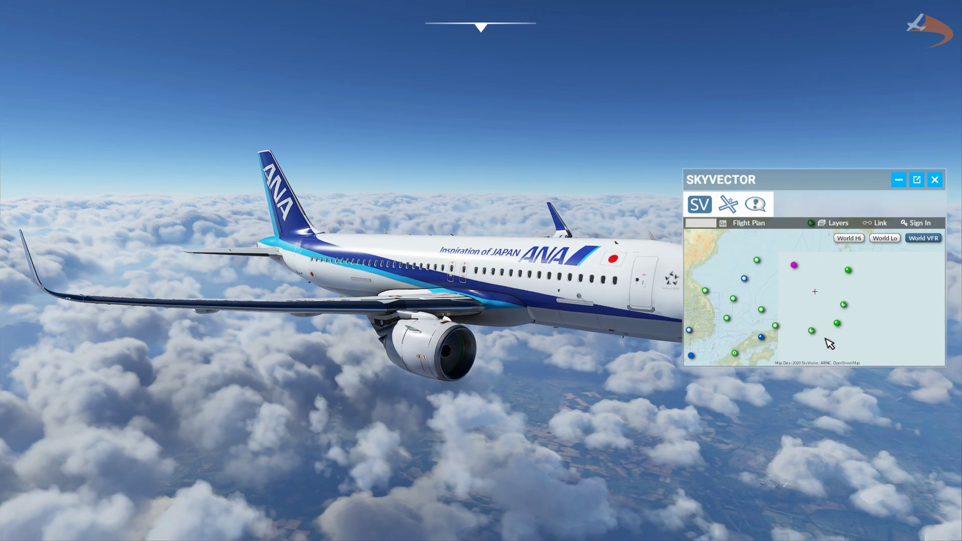
scroll(824, 347, "up", 2)
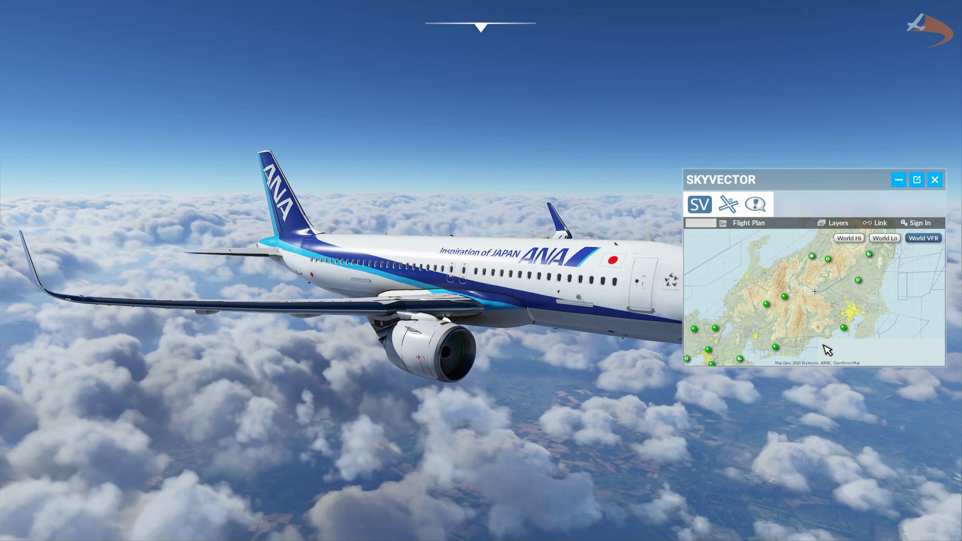
scroll(827, 350, "up", 1)
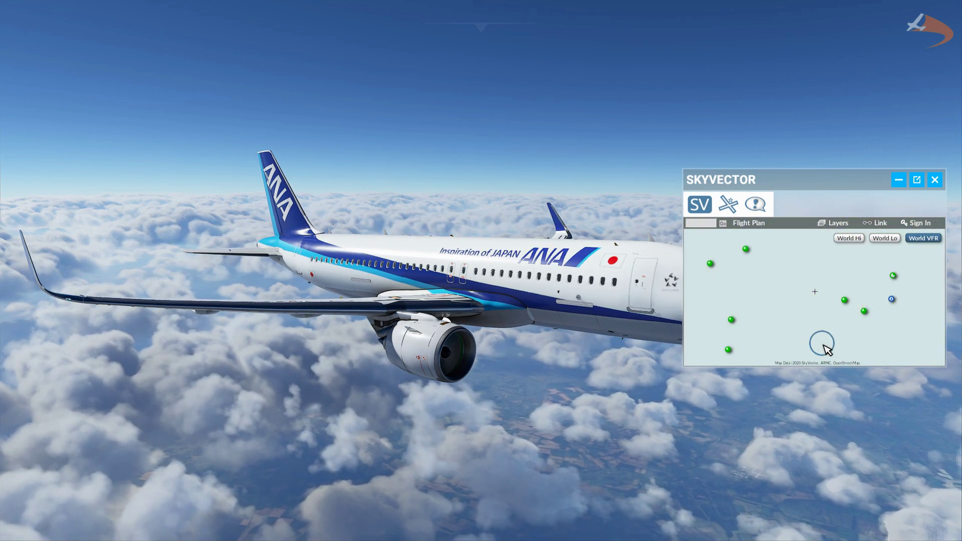
left_click_drag(902, 295, 862, 342)
left_click_drag(874, 259, 804, 257)
left_click_drag(813, 337, 799, 310)
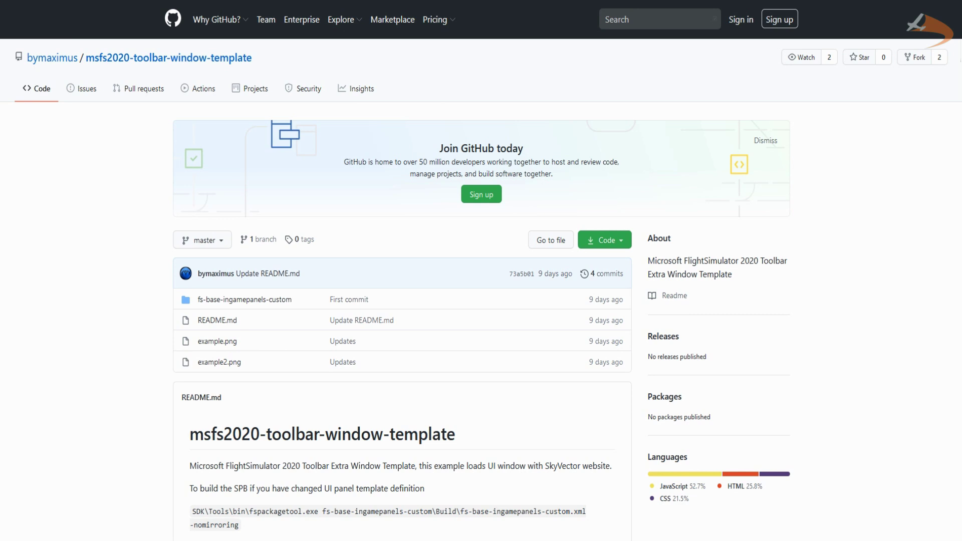
Switch to the msfs2020-toolbar-window-template GitHub page and read the README's build and installation instructions and example screenshots
scroll(481, 271, "down", 2)
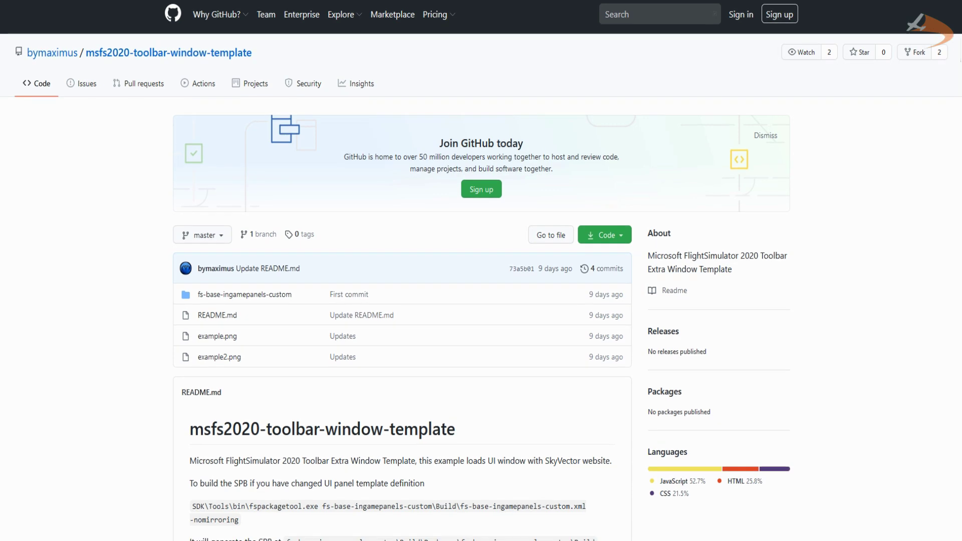
scroll(482, 270, "down", 3)
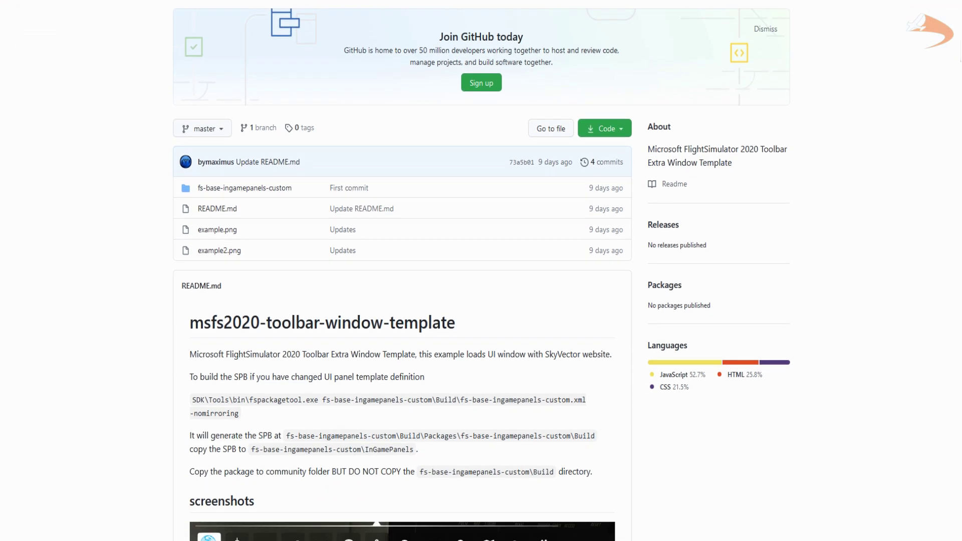
scroll(481, 271, "down", 2)
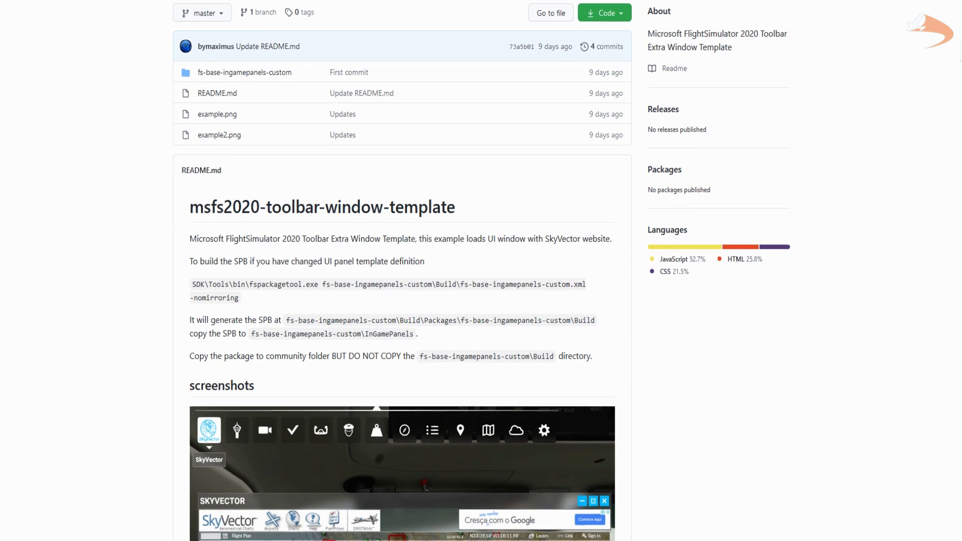
scroll(482, 271, "down", 2)
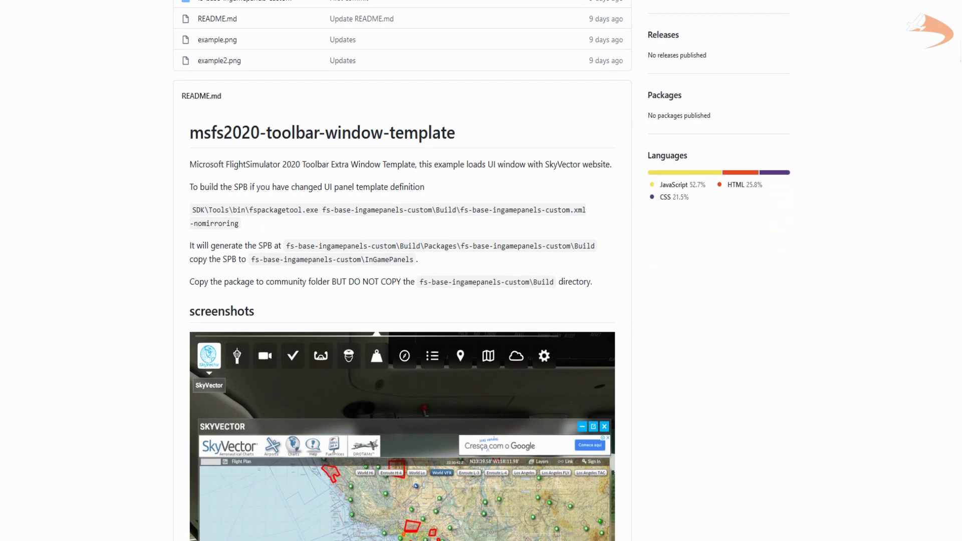
scroll(482, 270, "down", 2)
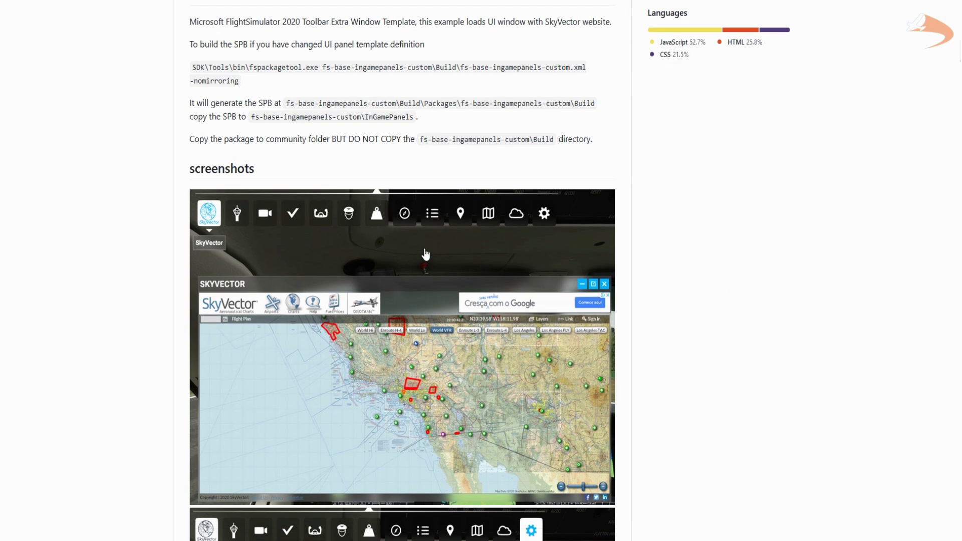
scroll(427, 359, "up", 9)
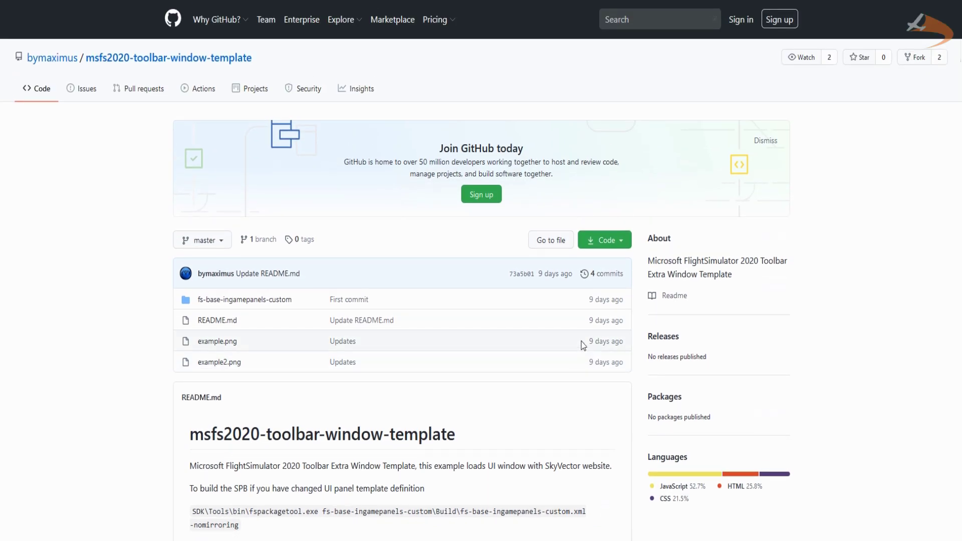
Download the repository as a ZIP file and open msfs2020-toolbar-window-template-master.zip
left_click(619, 243)
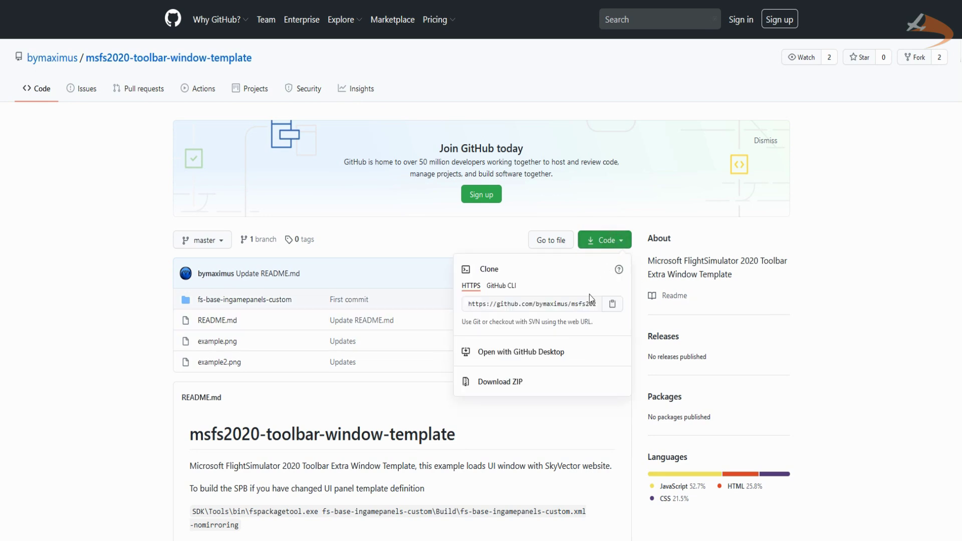
left_click(544, 389)
left_click(396, 362)
left_click(396, 376)
left_click(522, 422)
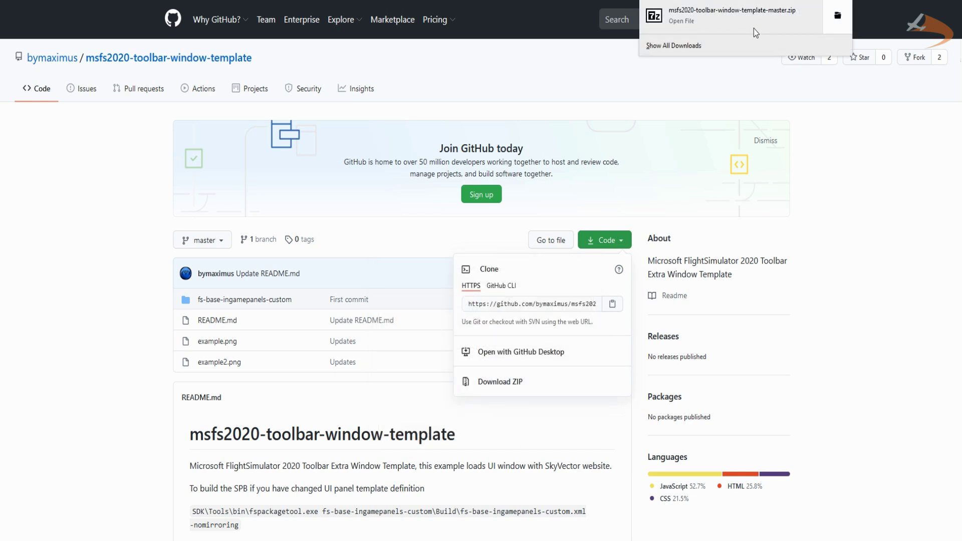
left_click(752, 22)
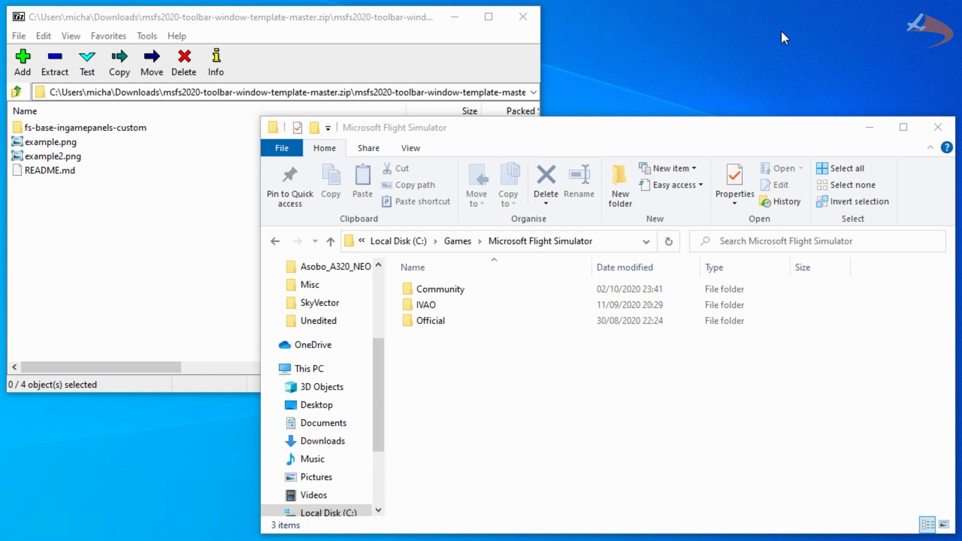
Open the simulator's Community folder inside Games\Microsoft Flight Simulator
left_click(476, 290)
left_click(473, 320)
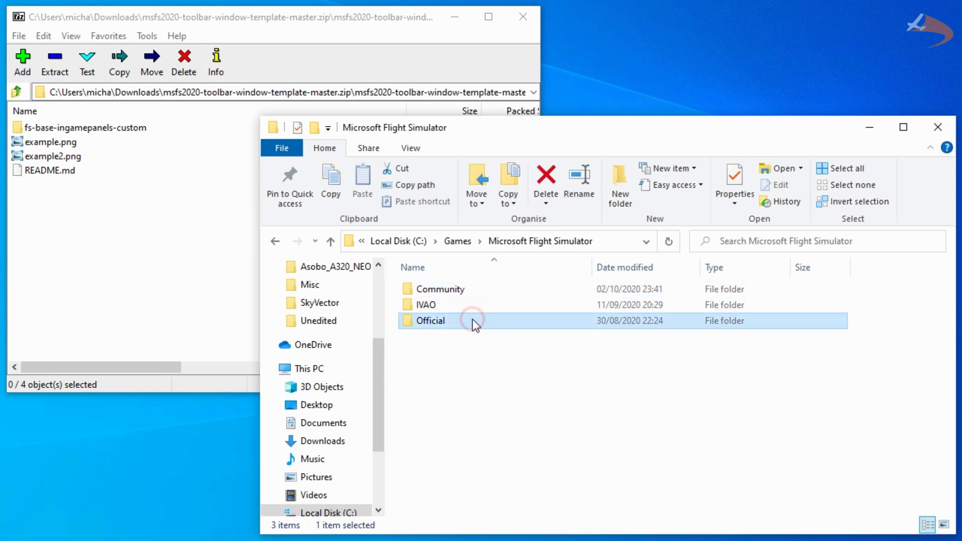
left_click(483, 353)
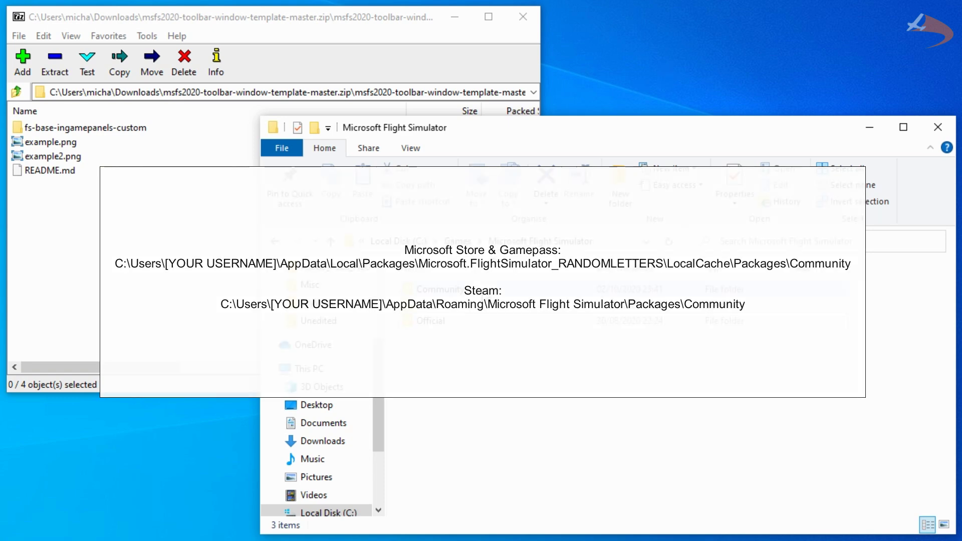
double_click(482, 290)
Copy the fs-base-ingamepanels-custom folder from the ZIP archive into the Community folder and locate it there
left_click(202, 238)
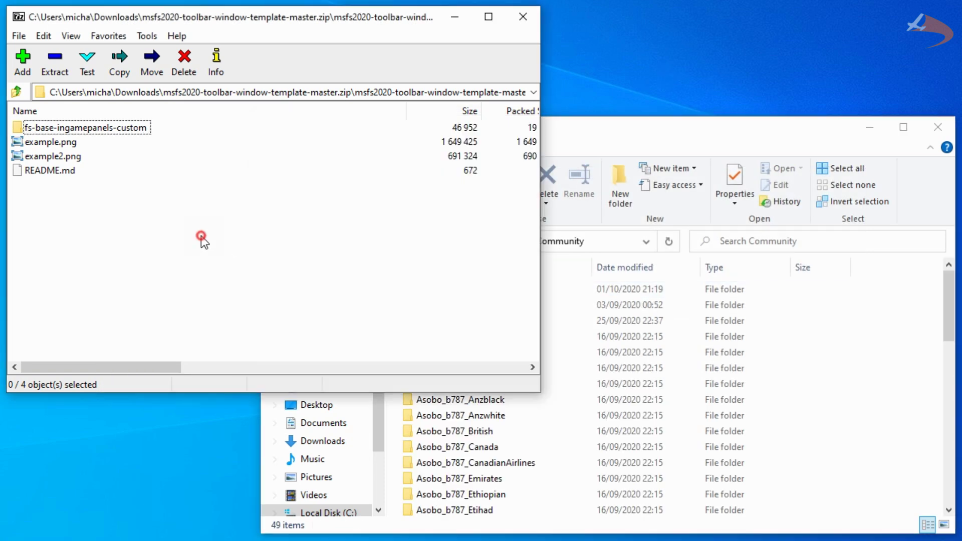
left_click(40, 128)
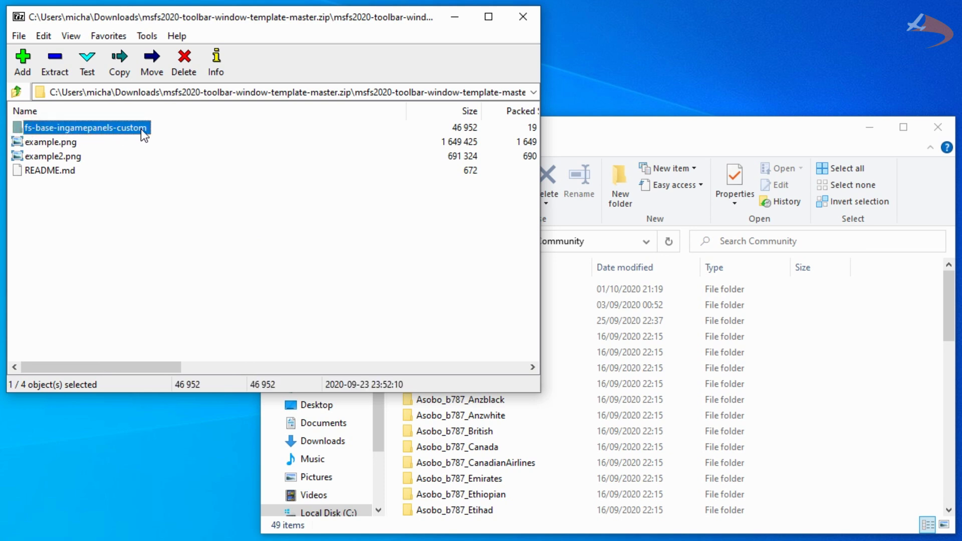
left_click_drag(72, 132, 622, 266)
scroll(597, 353, "down", 2)
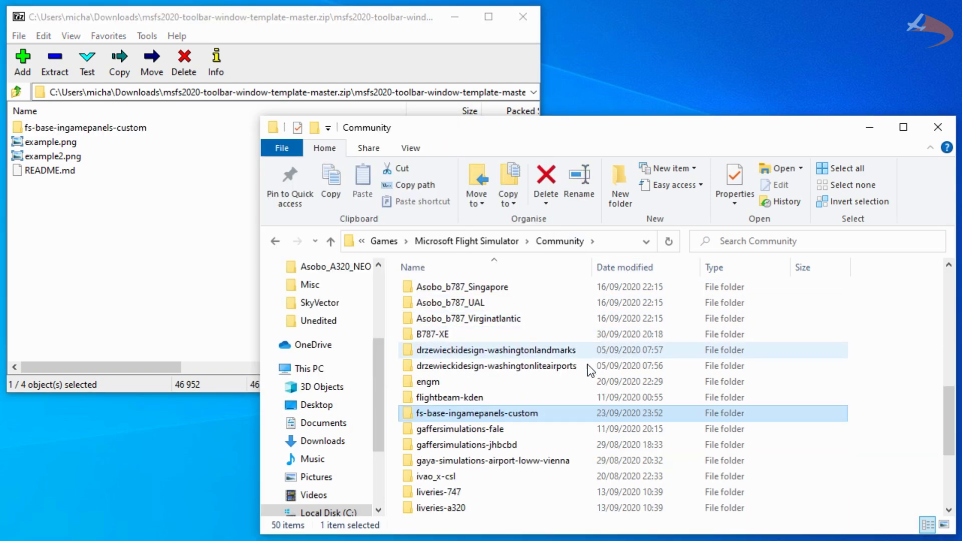
mouse_move(494, 416)
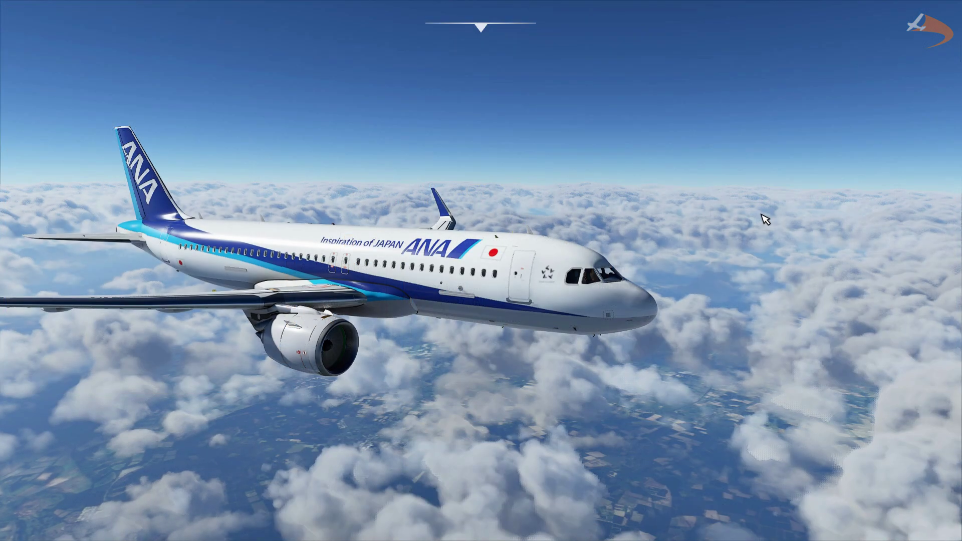
Switch to Microsoft Flight Simulator, view the VFR Map and SkyVector panels in turn, and close both
mouse_move(480, 25)
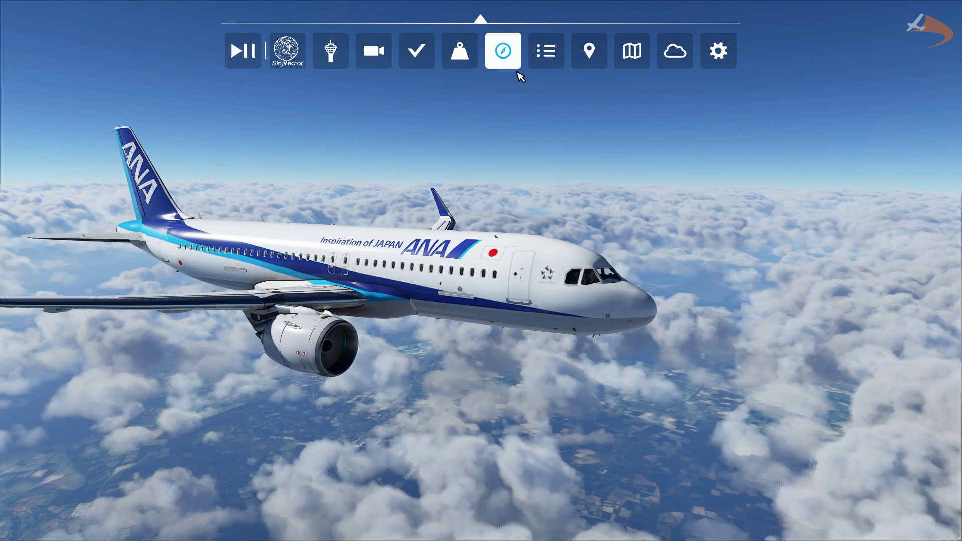
left_click(642, 58)
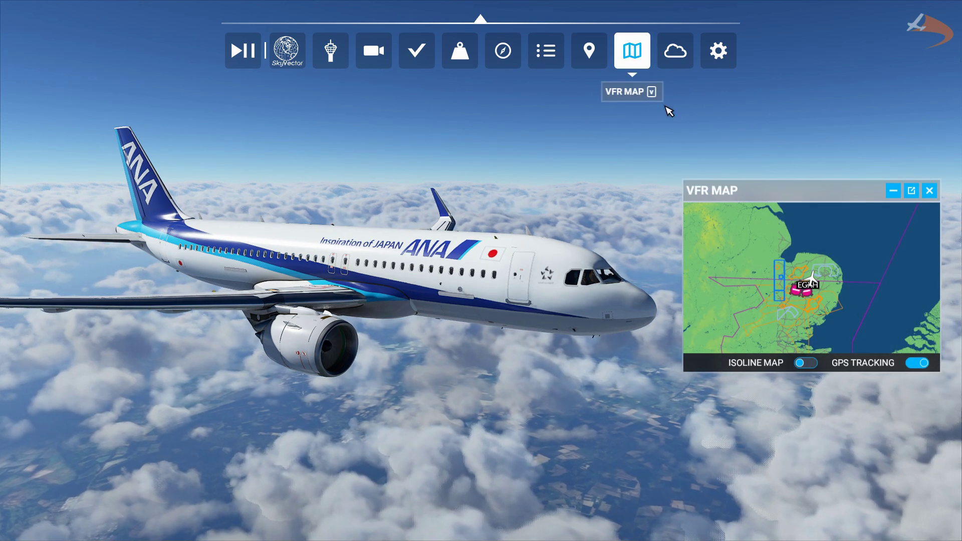
scroll(820, 287, "up", 5)
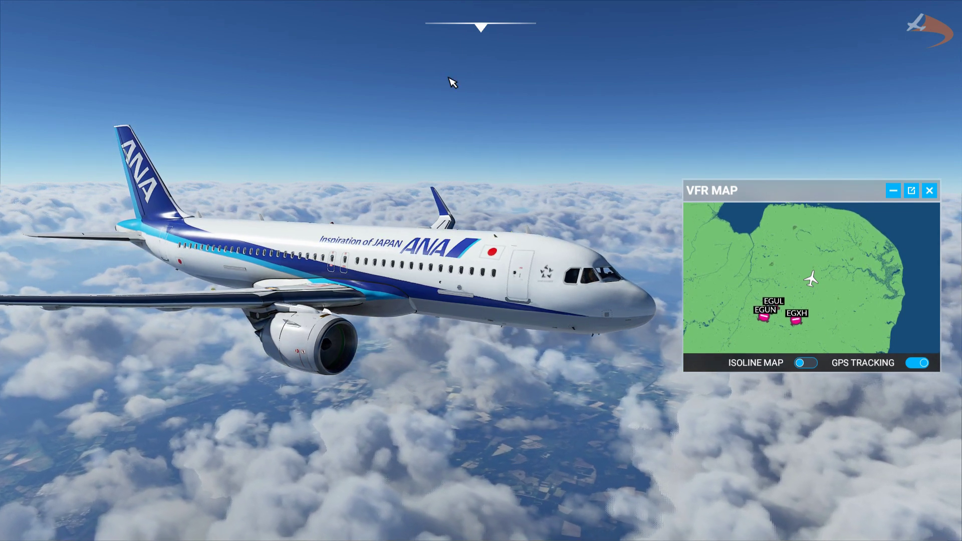
mouse_move(418, 51)
left_click(279, 59)
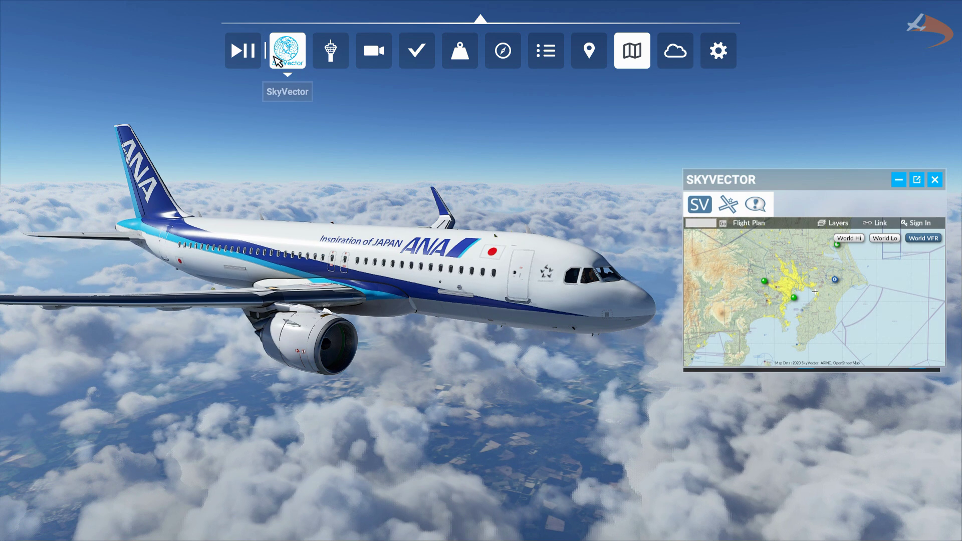
left_click(278, 59)
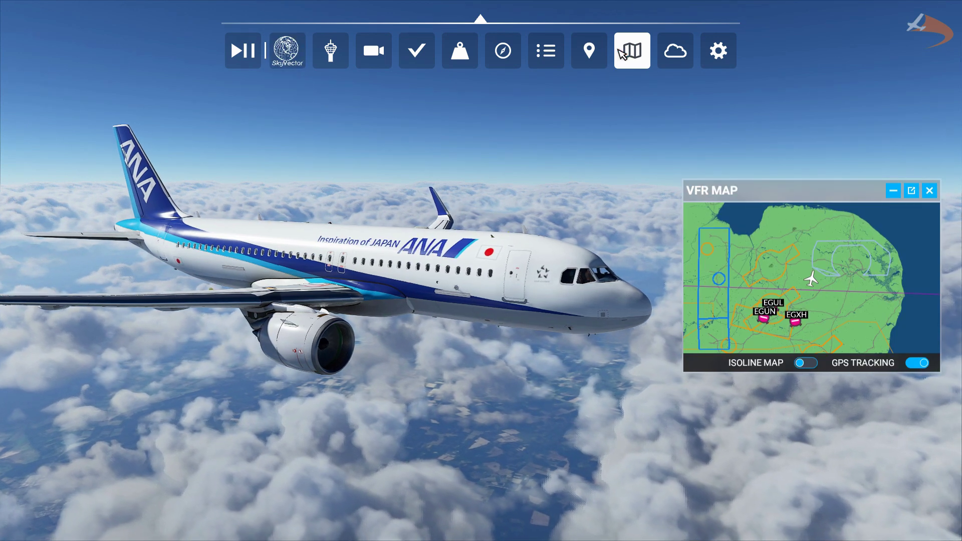
left_click(629, 54)
Hide the VFR Map from the in-flight toolbar through the custom toolbar settings
left_click(719, 50)
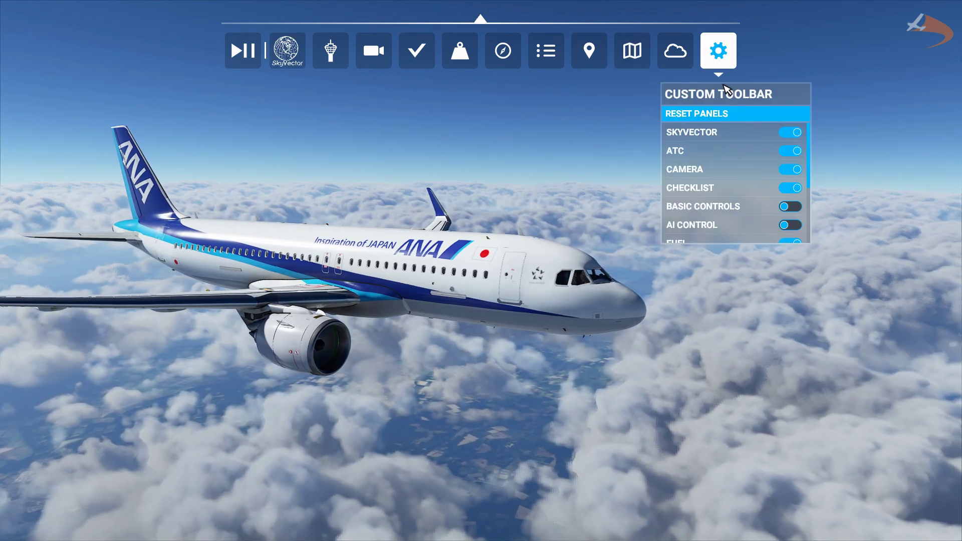
scroll(719, 159, "down", 4)
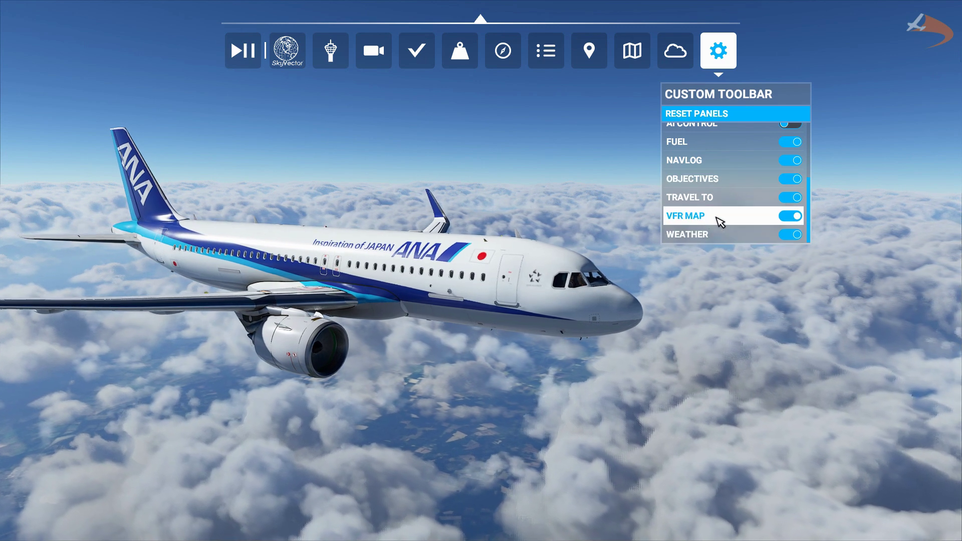
left_click(733, 216)
left_click(699, 50)
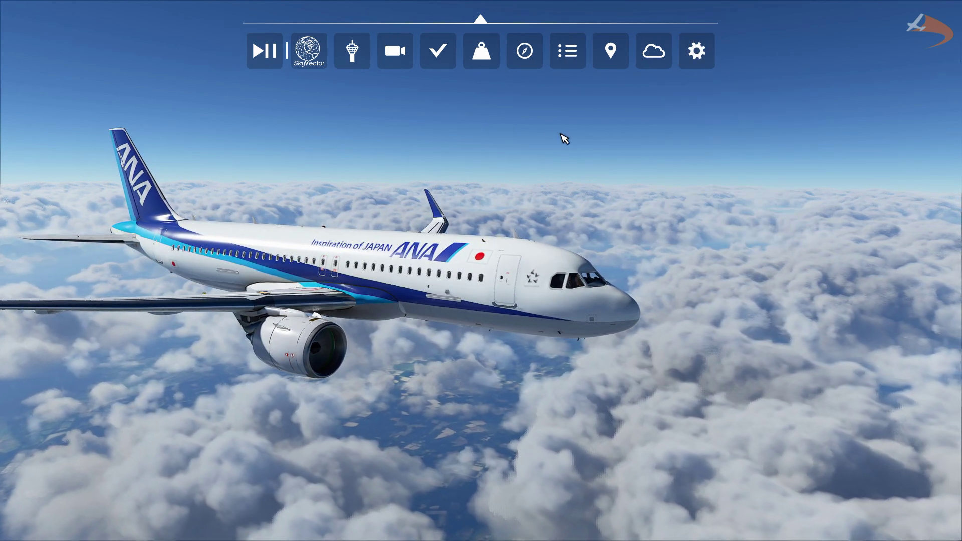
Open the SkyVector panel, try the World Lo chart, and browse the World VFR chart over central Japan
mouse_move(457, 35)
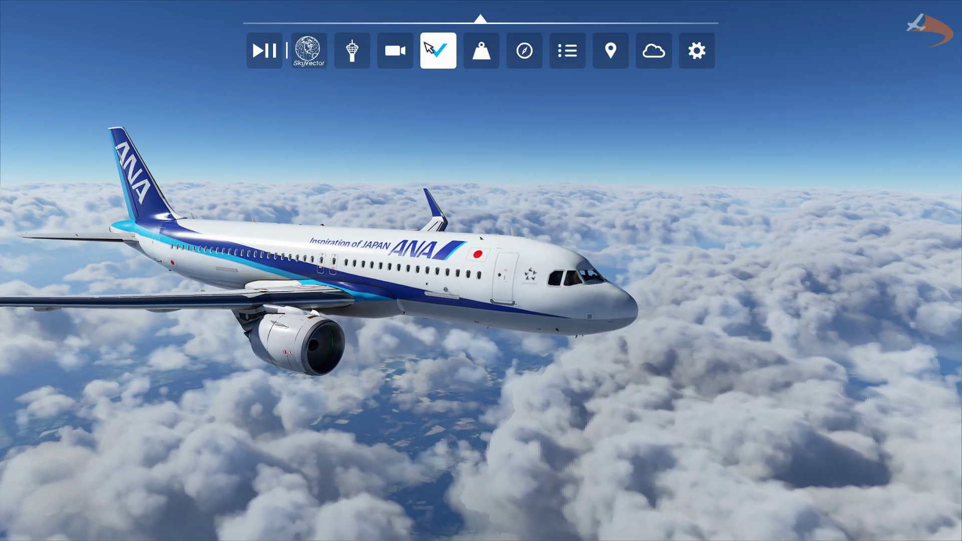
left_click(314, 53)
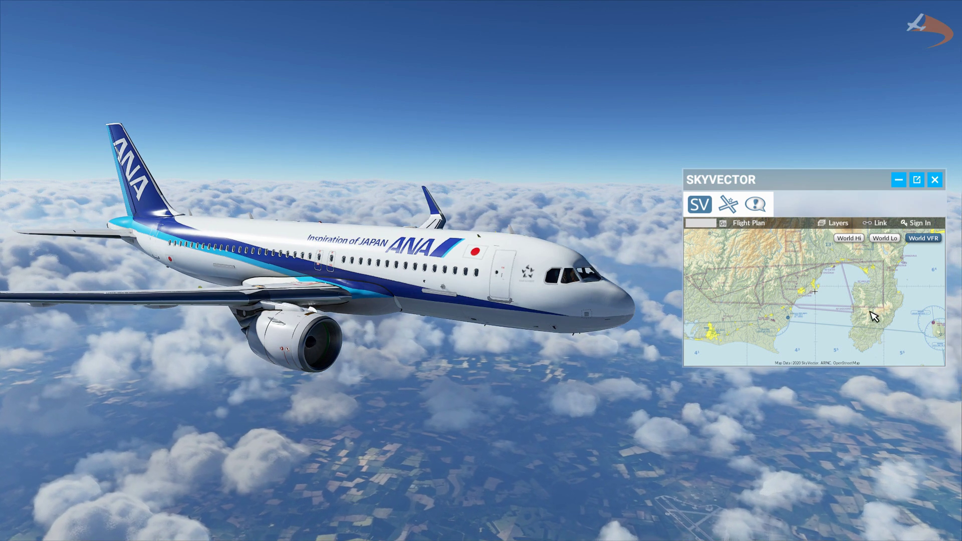
scroll(854, 253, "up", 2)
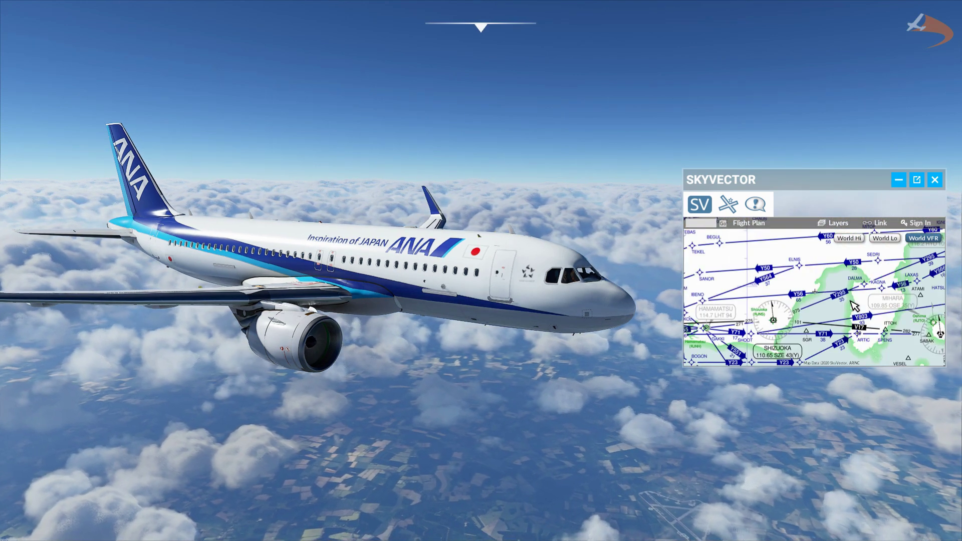
left_click(887, 239)
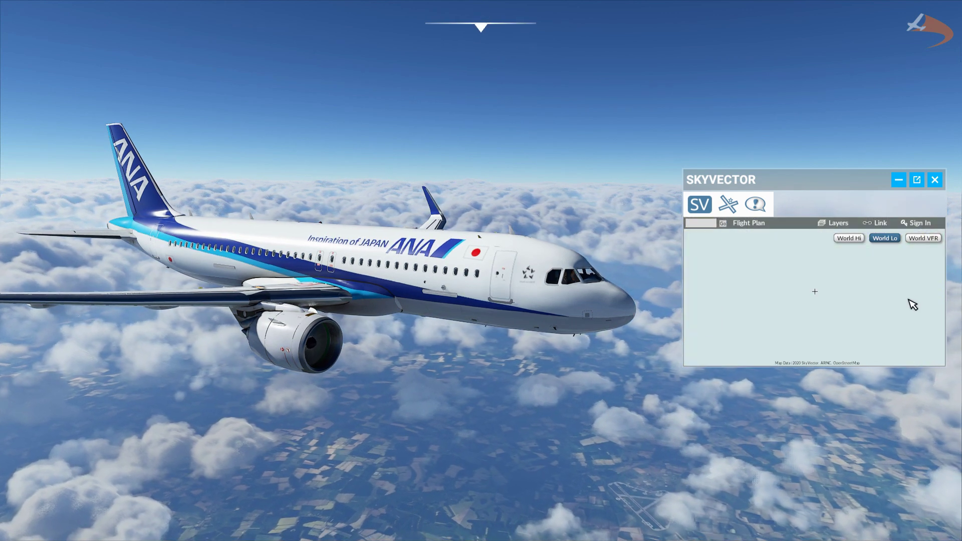
left_click_drag(782, 314, 844, 294)
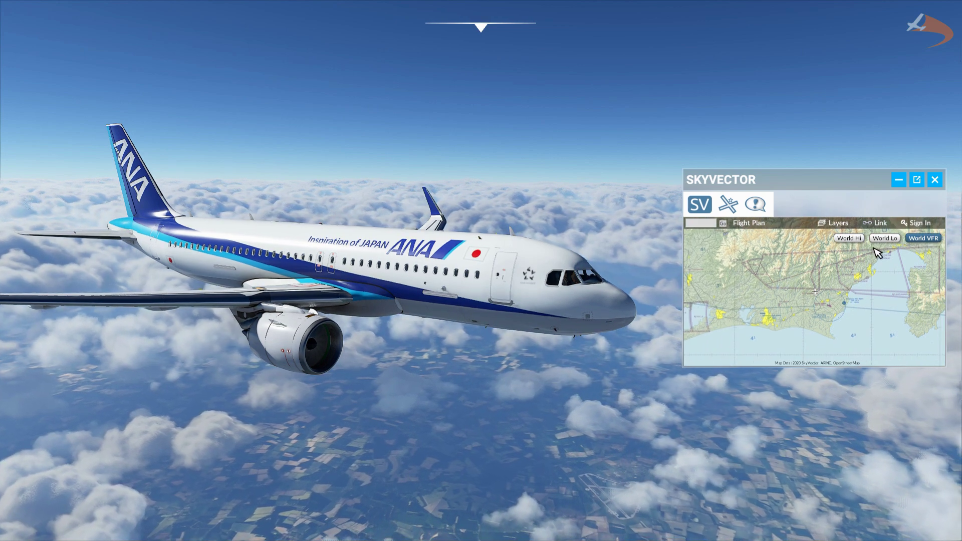
mouse_move(787, 301)
left_mouse_down()
mouse_move(806, 318)
mouse_move(828, 279)
mouse_move(828, 293)
left_mouse_up()
scroll(828, 297, "up", 2)
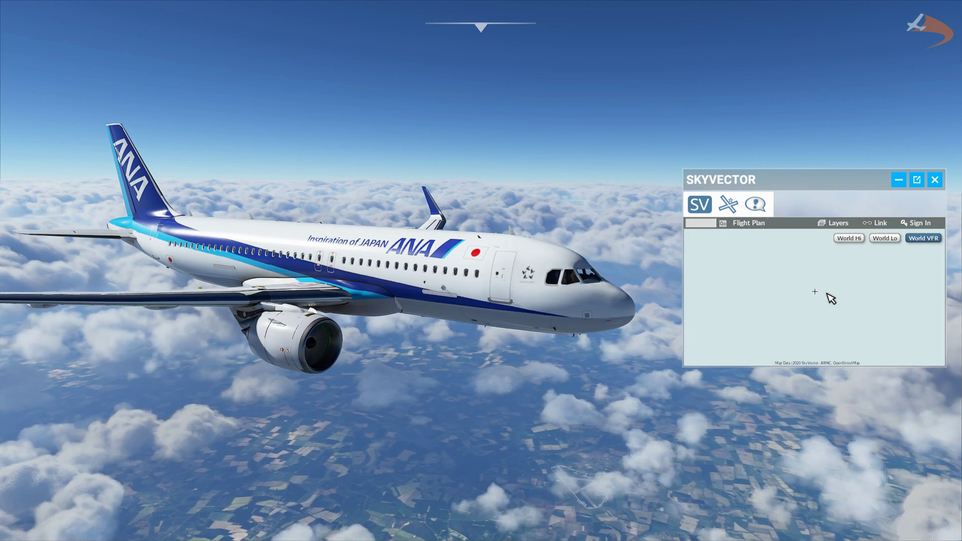
left_click_drag(831, 302, 741, 322)
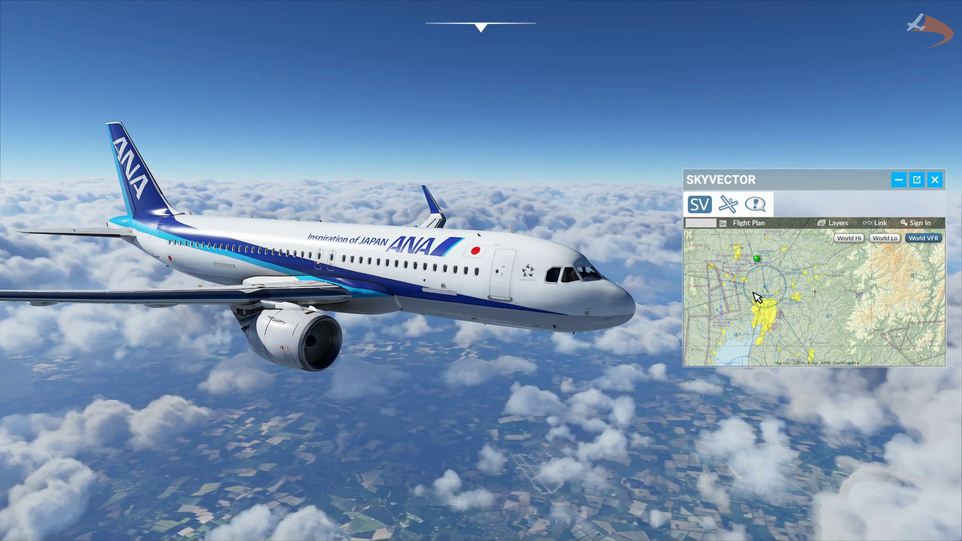
Examine the World VFR chart around Nagoya and the mountainous area to its east
scroll(753, 293, "up", 2)
left_click_drag(744, 286, 801, 291)
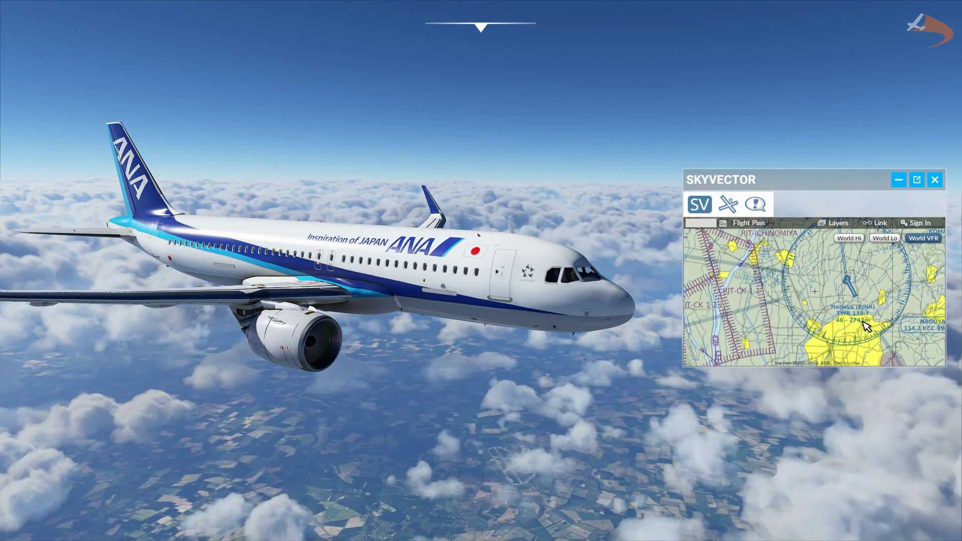
left_click_drag(865, 331, 764, 310)
left_click_drag(800, 258, 791, 280)
scroll(780, 288, "down", 1)
left_click_drag(861, 291, 739, 311)
left_click_drag(833, 264, 819, 296)
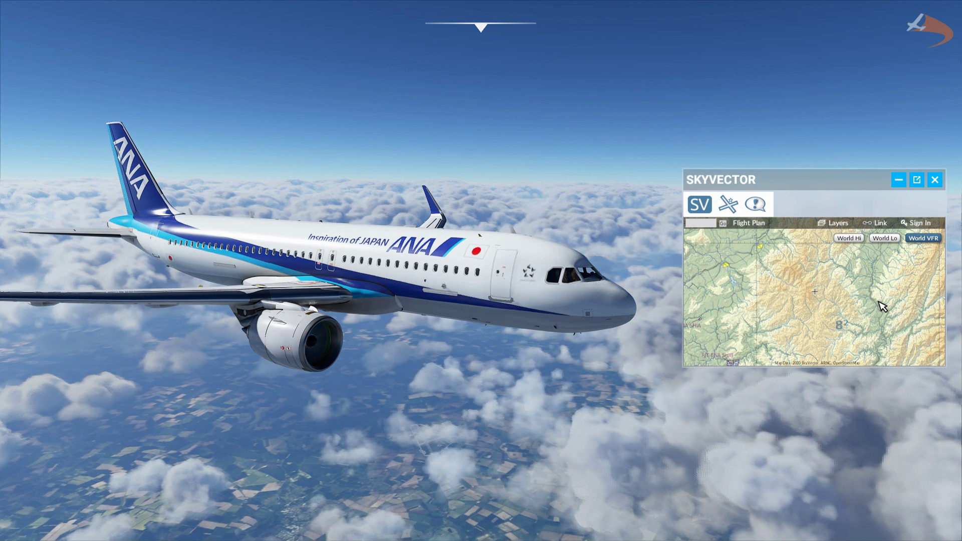
View the World Lo and World Hi charts in turn and examine the airways out to Chubu Centrair
left_click(887, 240)
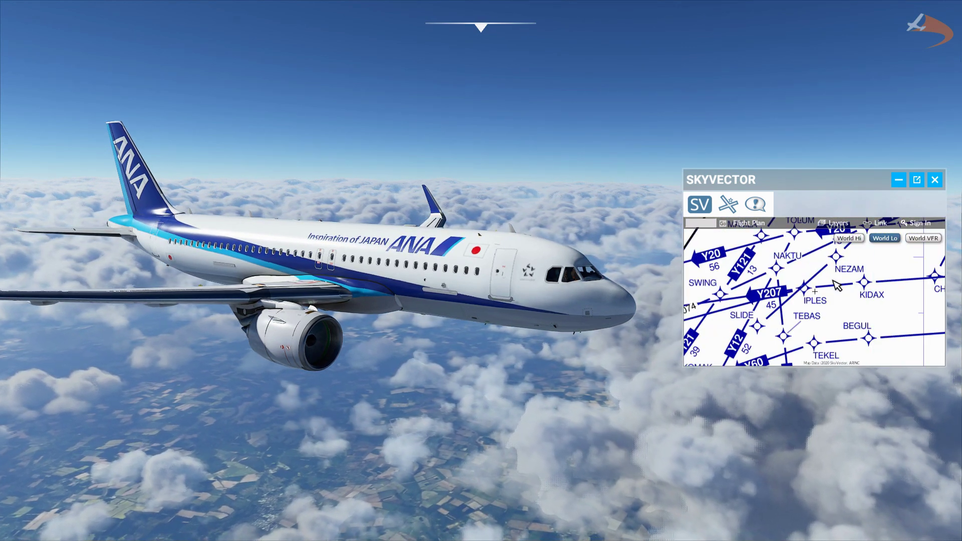
left_click_drag(833, 280, 805, 291)
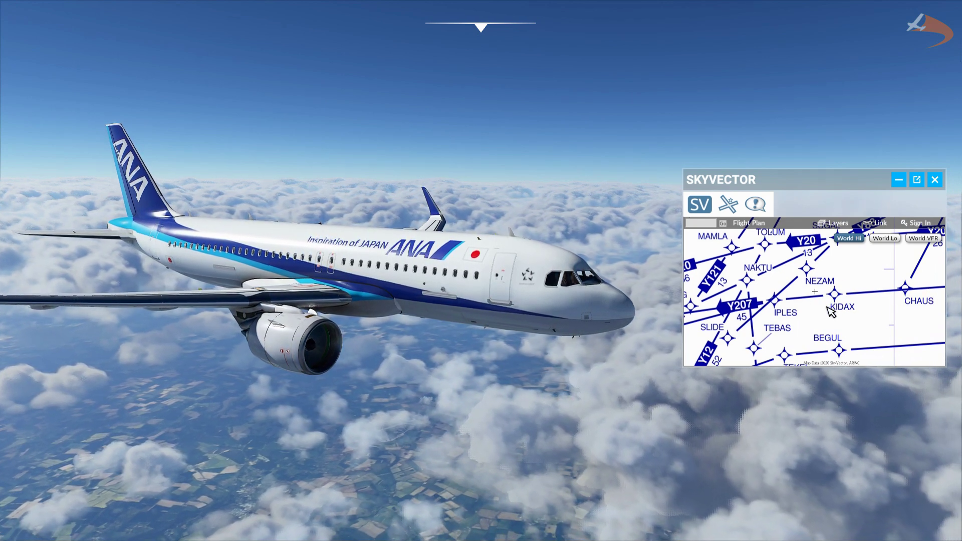
left_click_drag(792, 312, 892, 261)
left_click_drag(765, 295, 734, 248)
left_click_drag(848, 310, 804, 274)
mouse_move(767, 317)
left_mouse_down()
mouse_move(874, 296)
mouse_move(752, 310)
mouse_move(880, 316)
left_mouse_up()
left_click_drag(788, 302, 759, 298)
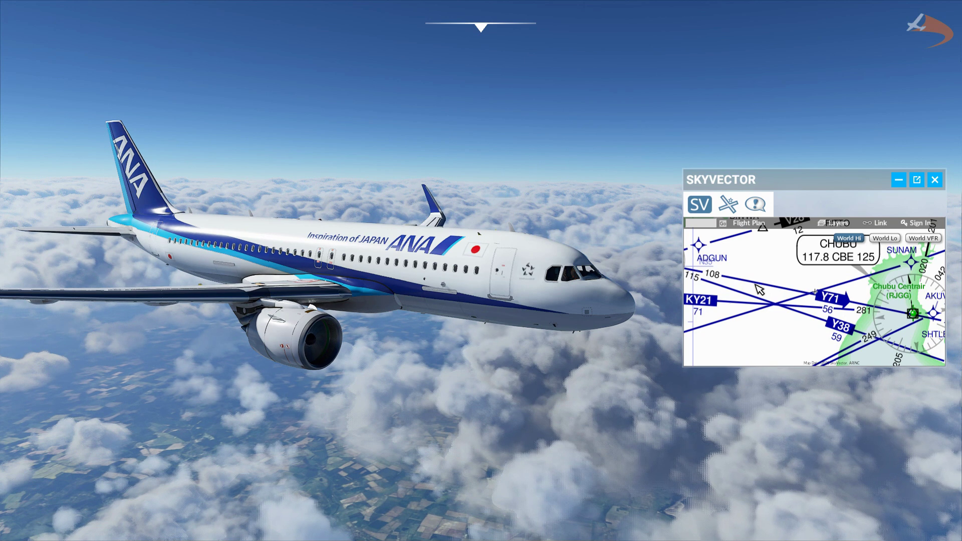
scroll(751, 285, "down", 1)
left_click_drag(733, 284, 821, 289)
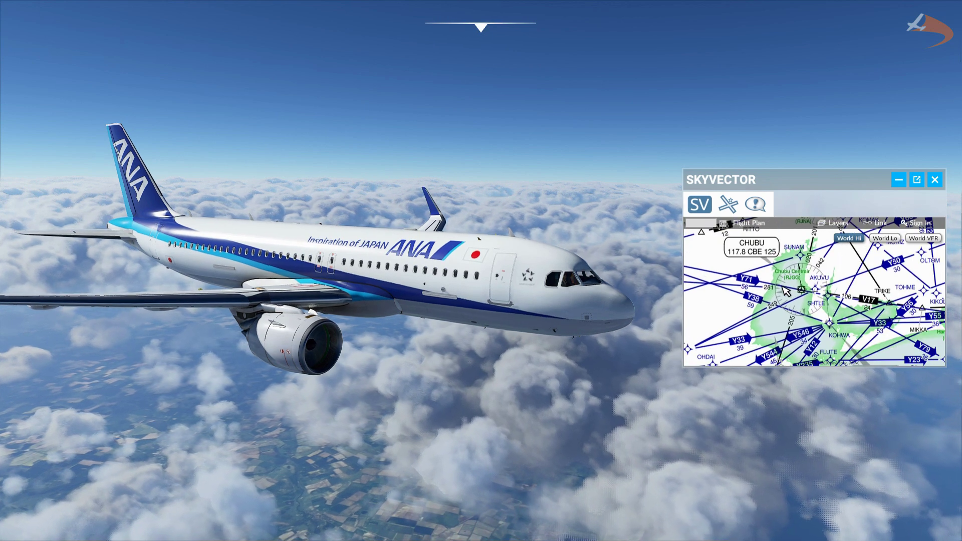
Search the chart for waypoint MIKKA and examine the surrounding airways on the World Lo chart
mouse_move(812, 293)
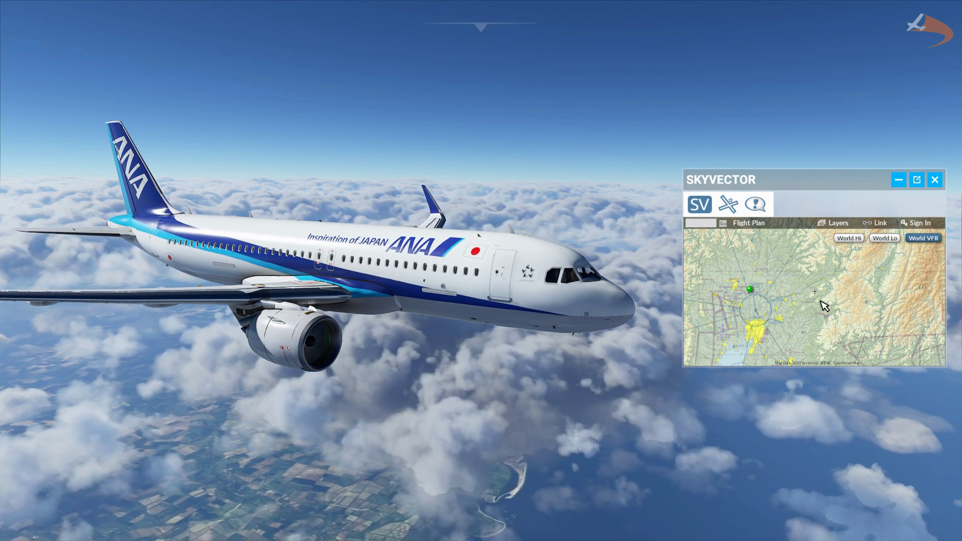
left_click(713, 224)
type("MIKKA")
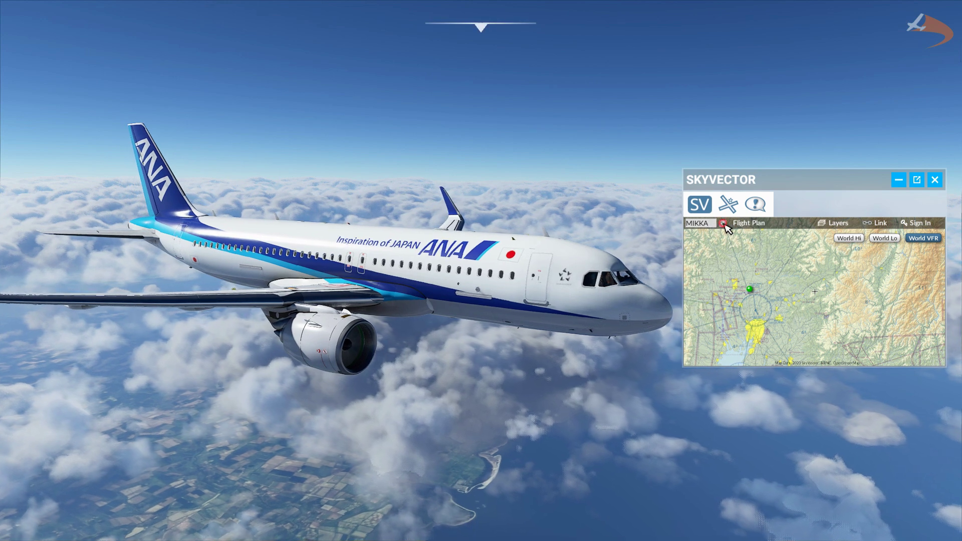
left_click(722, 224)
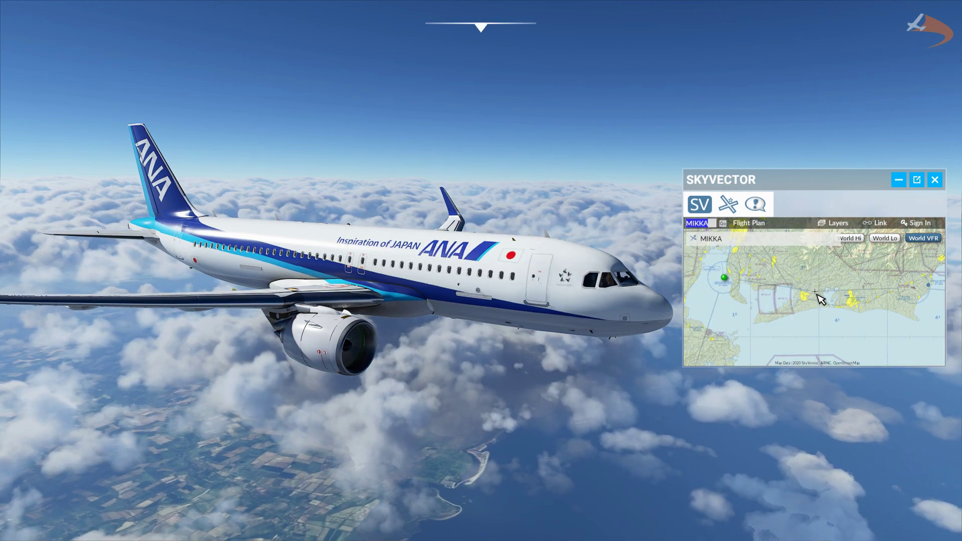
scroll(815, 292, "up", 3)
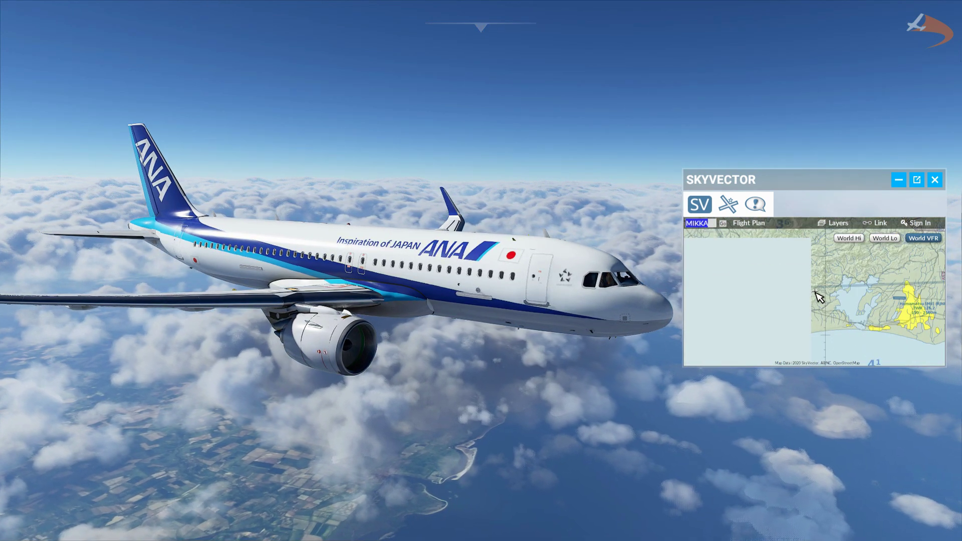
scroll(809, 292, "up", 2)
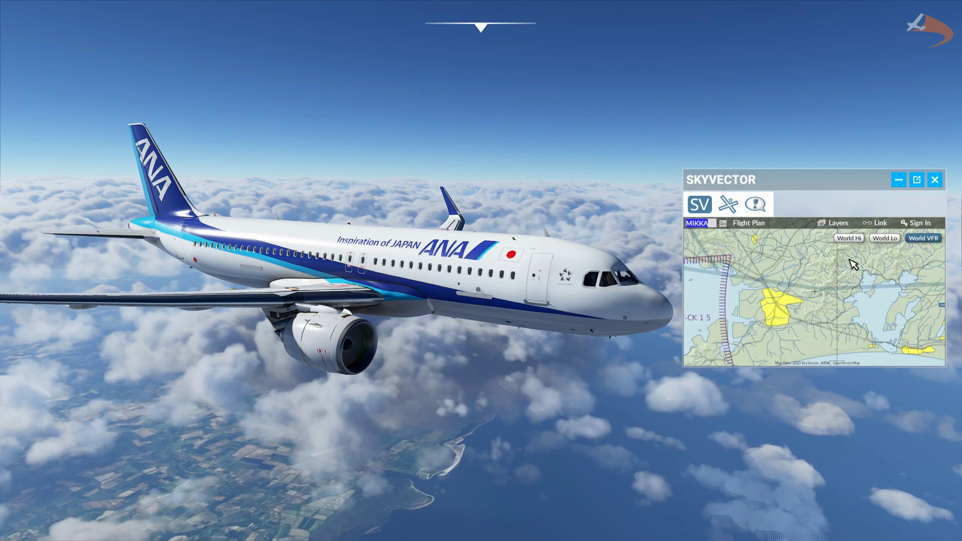
left_click(886, 238)
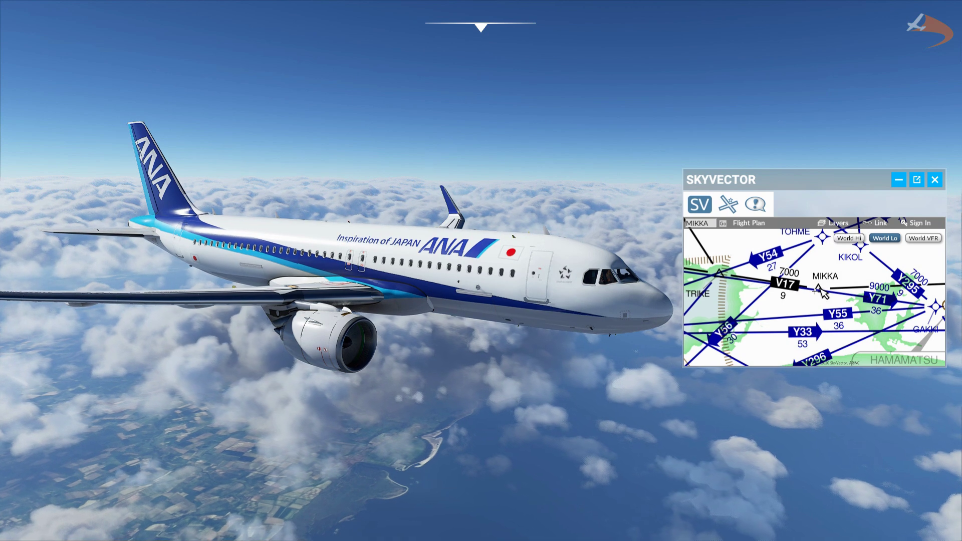
scroll(812, 294, "down", 1)
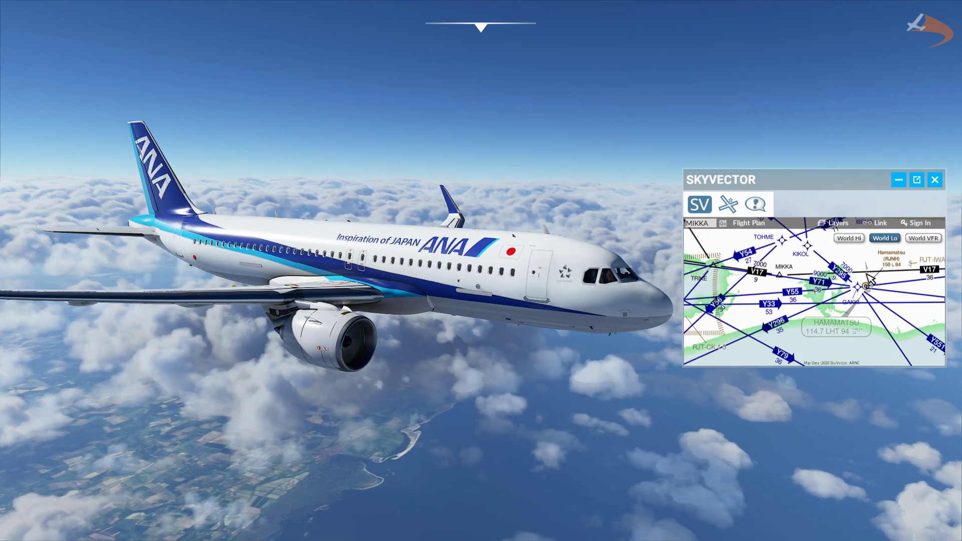
left_click_drag(813, 277, 863, 300)
left_click_drag(779, 281, 808, 337)
scroll(805, 330, "down", 1)
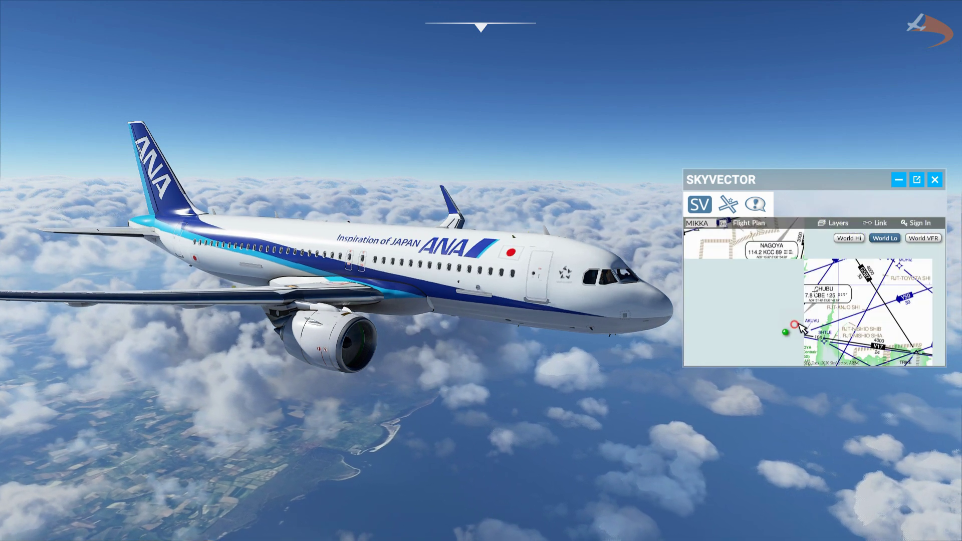
left_click_drag(856, 305, 801, 292)
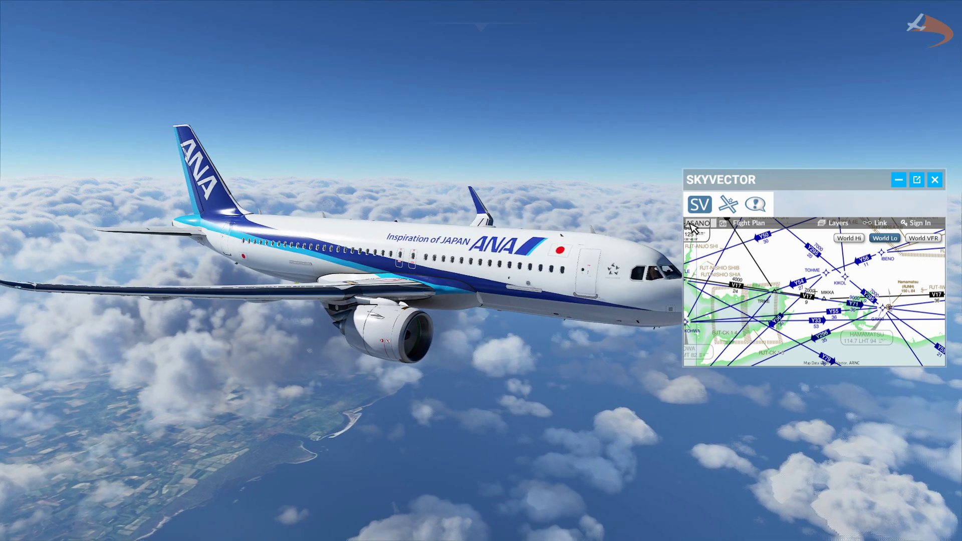
Search the chart for waypoint ASANO and examine the airways around it on the World Lo chart
left_click(723, 224)
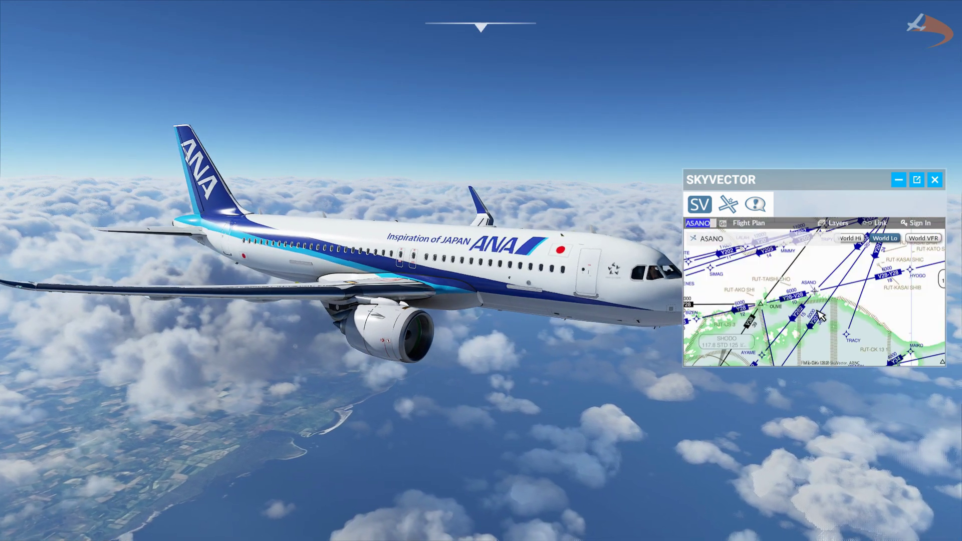
scroll(804, 283, "down", 1)
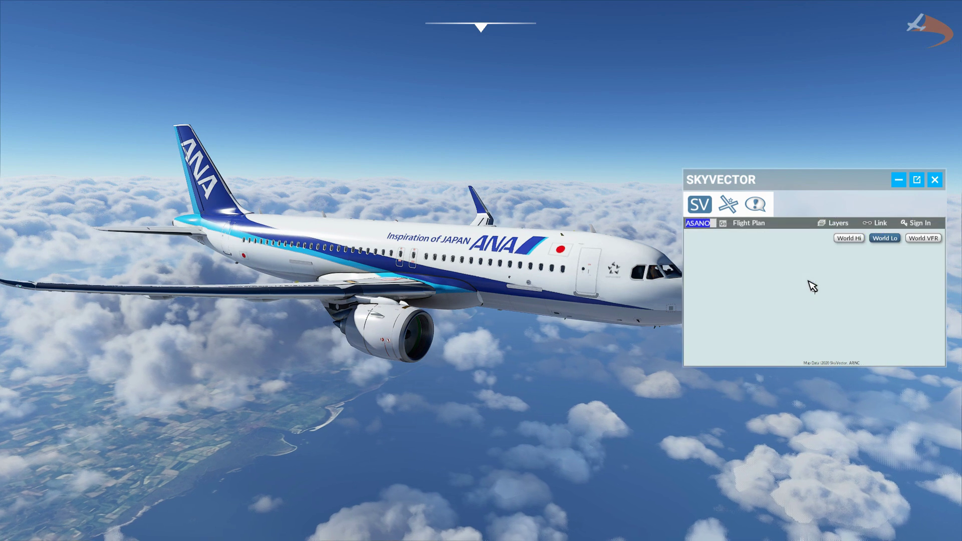
scroll(792, 323, "up", 1)
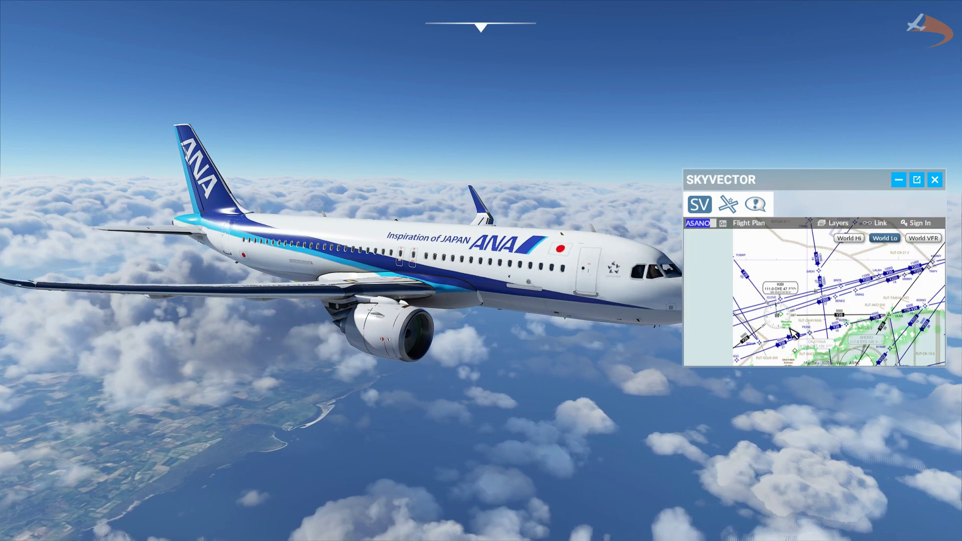
left_click_drag(797, 271, 767, 314)
left_click_drag(823, 285, 817, 307)
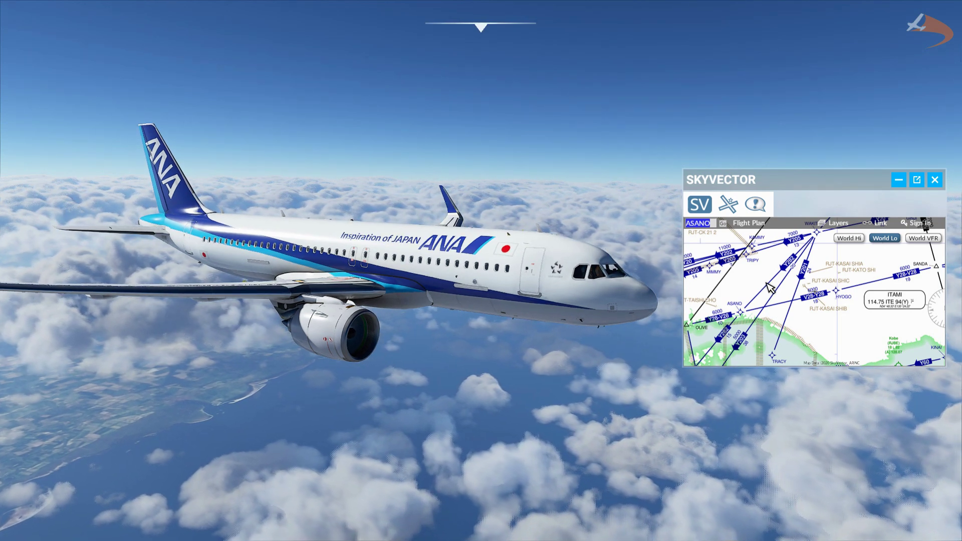
scroll(762, 290, "down", 3)
scroll(779, 285, "down", 1)
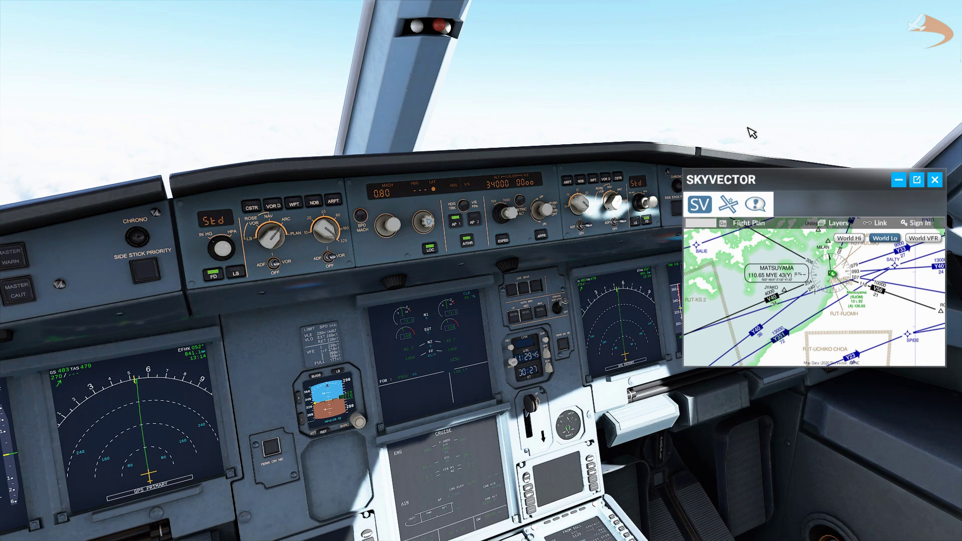
Enter FINGA in the chart's search field and check the aircraft from the cockpit and external views
type("FINGA")
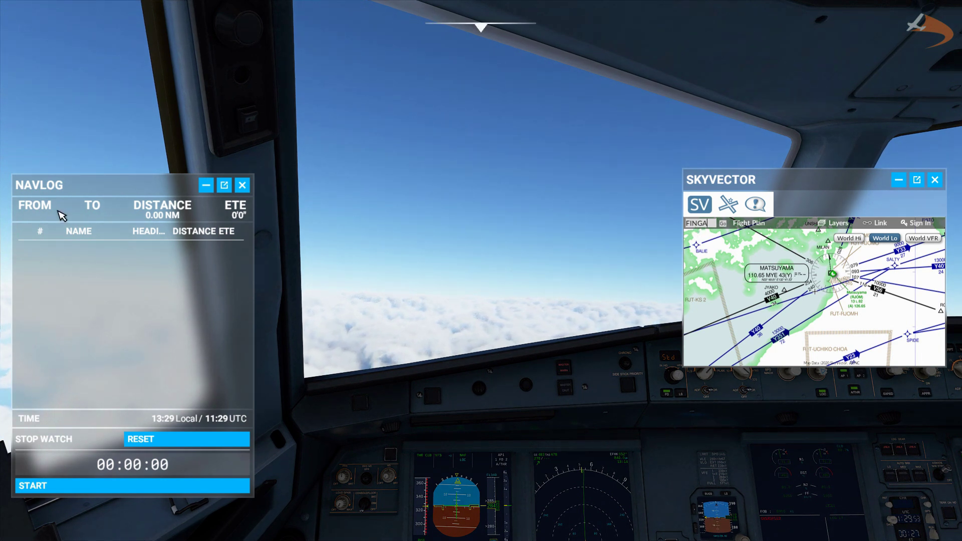
right_click(432, 183)
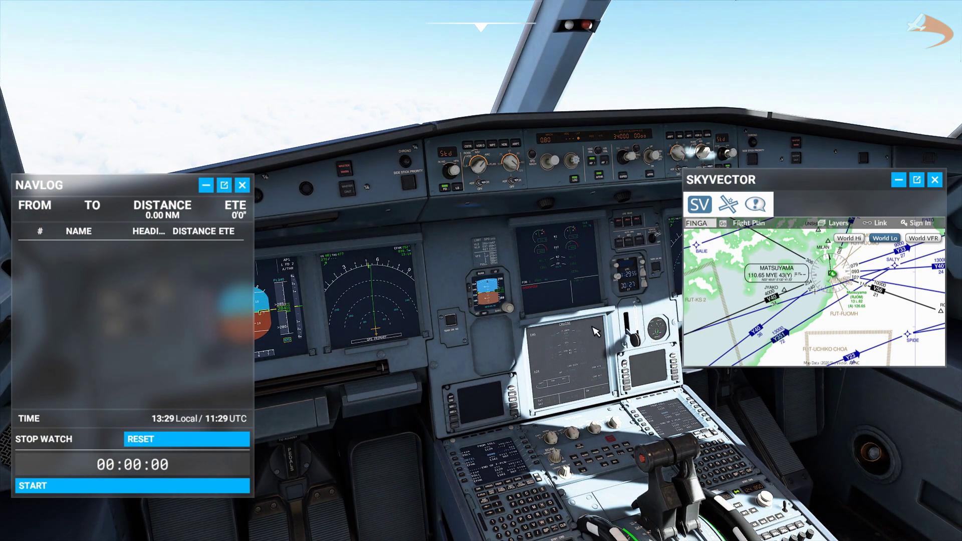
key("End")
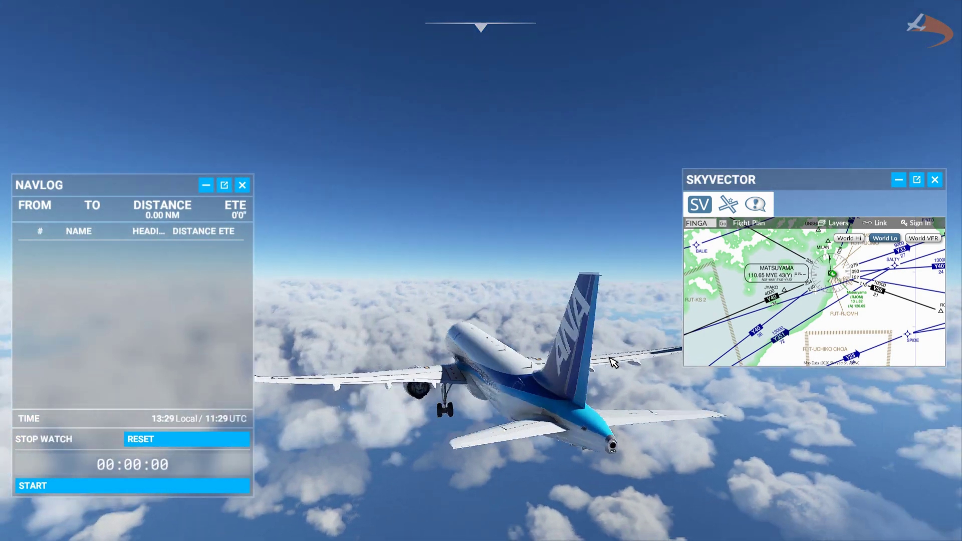
key("End")
Enter a test run of "a" characters in the chart's search field, clear the field, and close the NavLog panel
type("aaaa")
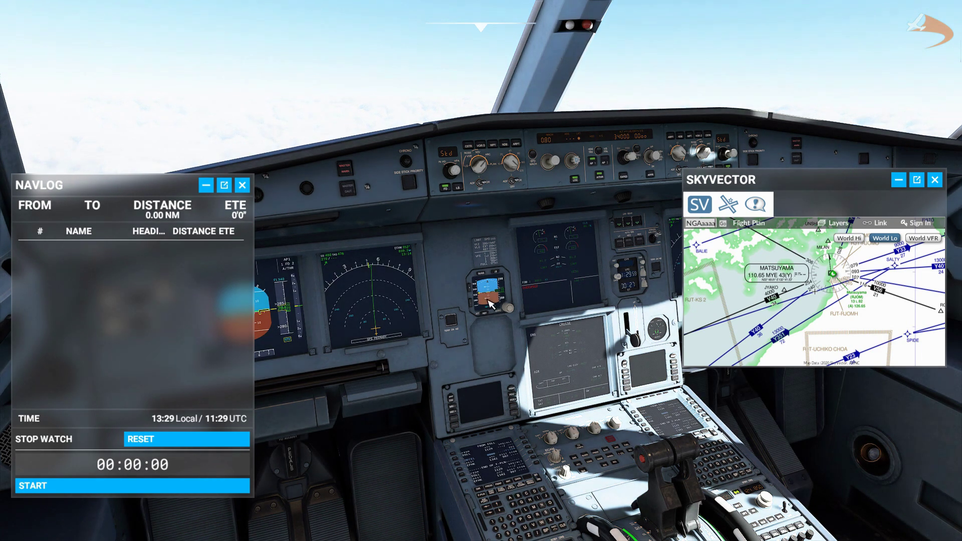
key("BackSpace")
key("BackSpace")
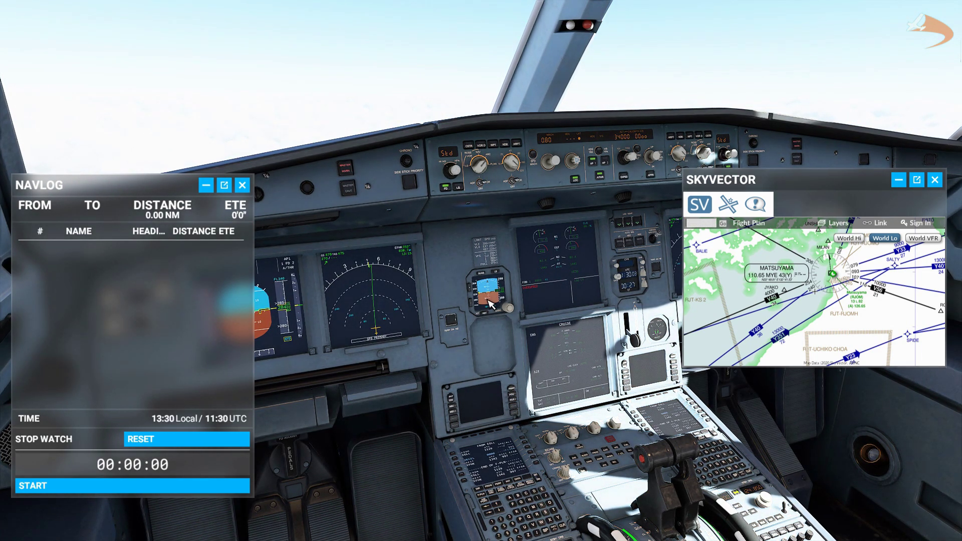
left_click(242, 185)
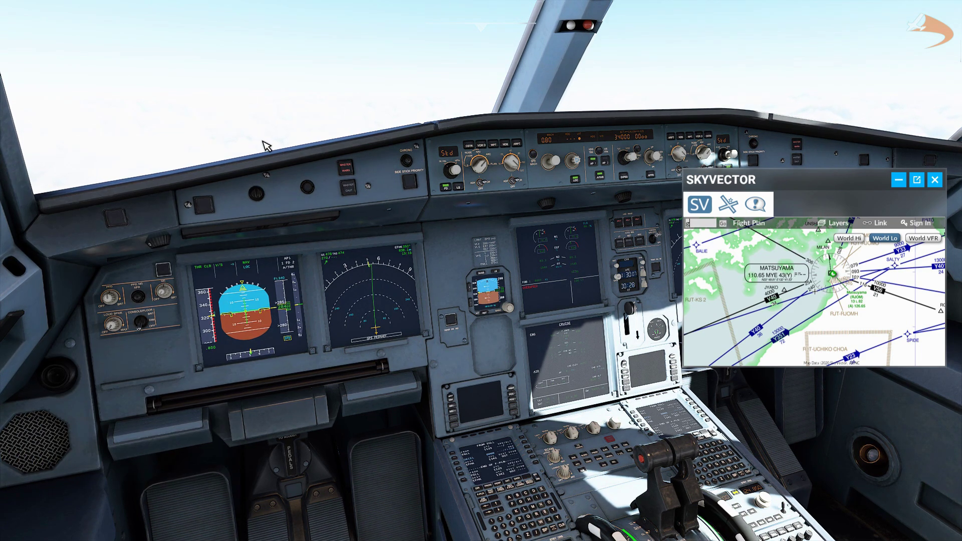
Switch to the external view and enter repeated "n" and "g" characters in the chart's search field to check the aircraft's reaction
key("End")
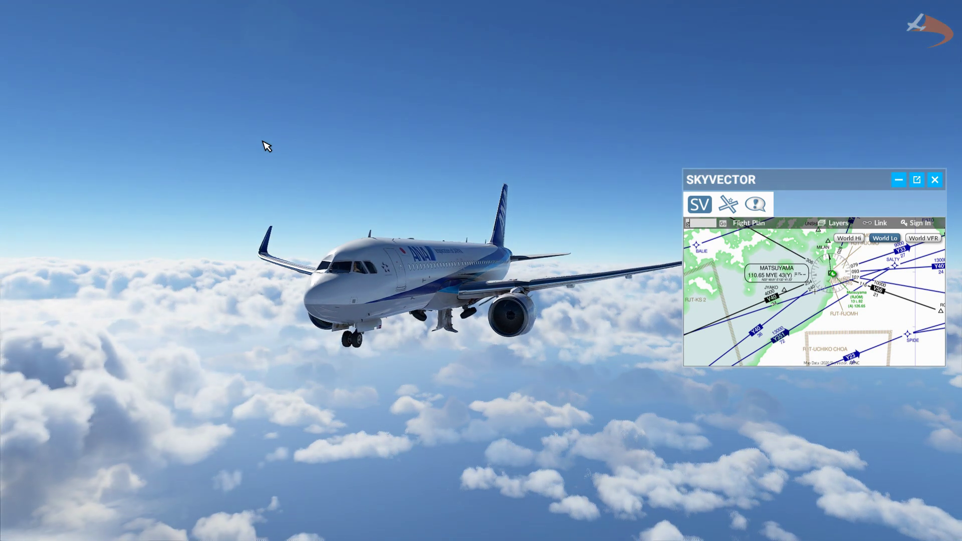
type("nnnnn")
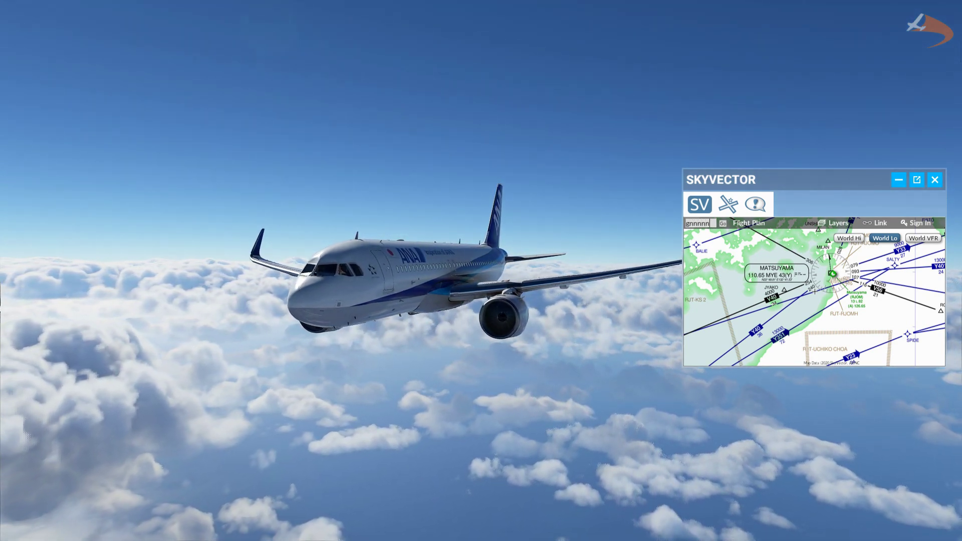
type("ggggggg")
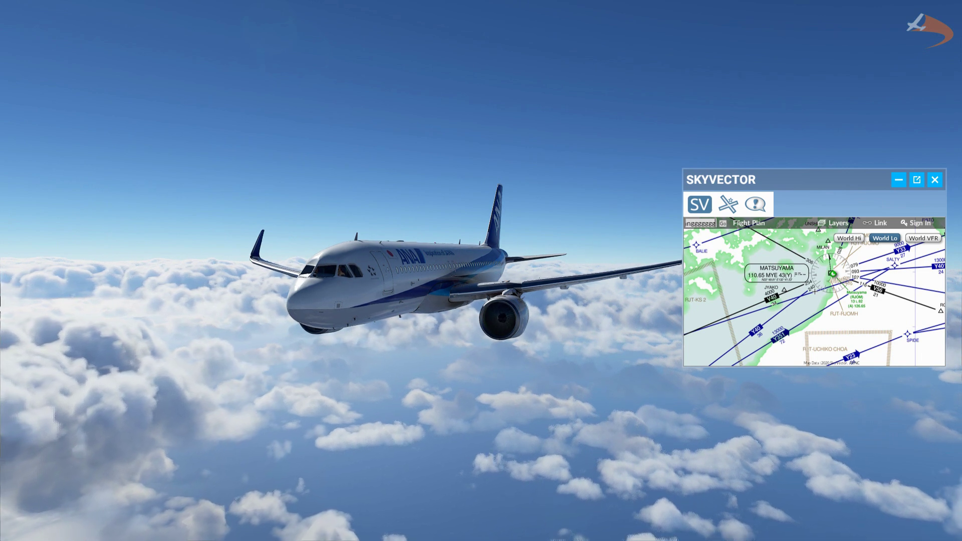